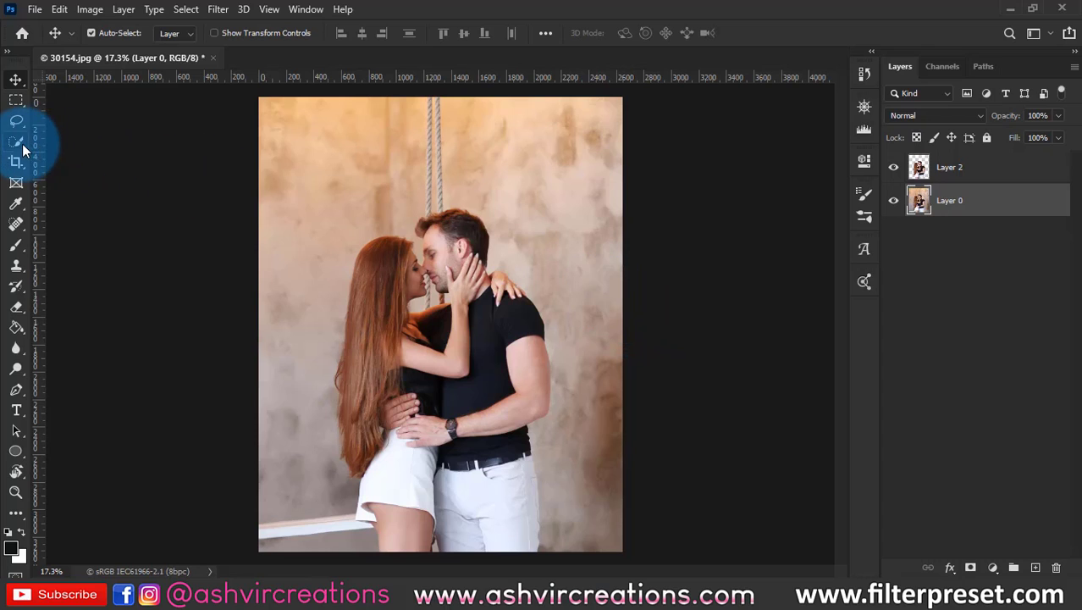
Step: Hide Layer 2 and try selecting the couple on Layer 0 with the Quick Selection tool, clearing the selection at the end
click(893, 167)
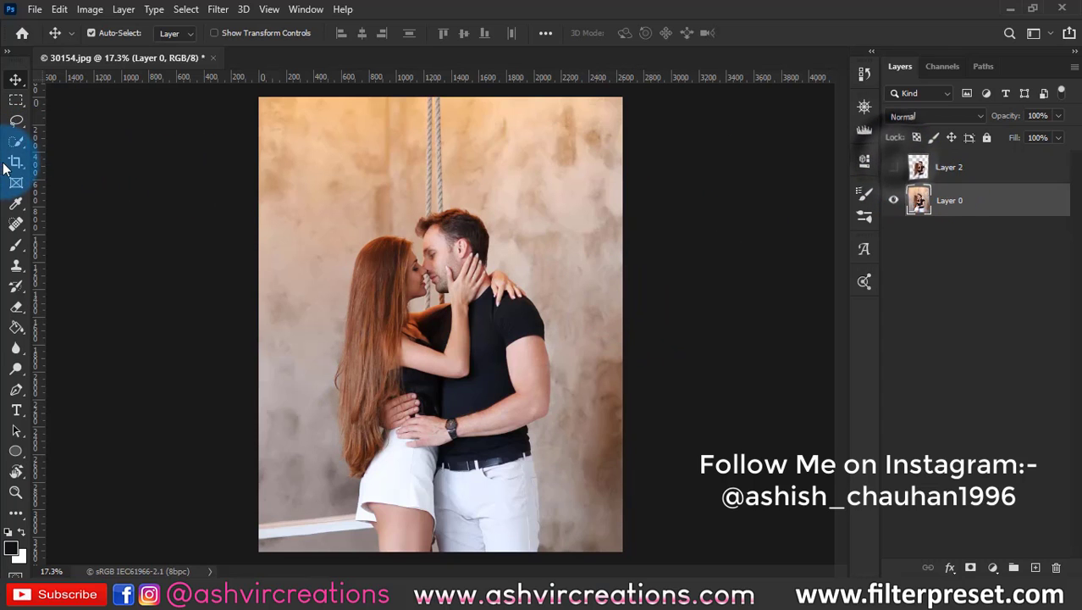
click(17, 141)
click(81, 154)
mouse_move(432, 331)
mouse_down()
mouse_move(451, 355)
mouse_move(424, 356)
mouse_move(397, 391)
mouse_move(397, 436)
mouse_up()
mouse_move(396, 488)
mouse_down()
mouse_move(440, 458)
mouse_move(483, 479)
mouse_move(498, 528)
mouse_move(499, 448)
mouse_move(521, 395)
mouse_up()
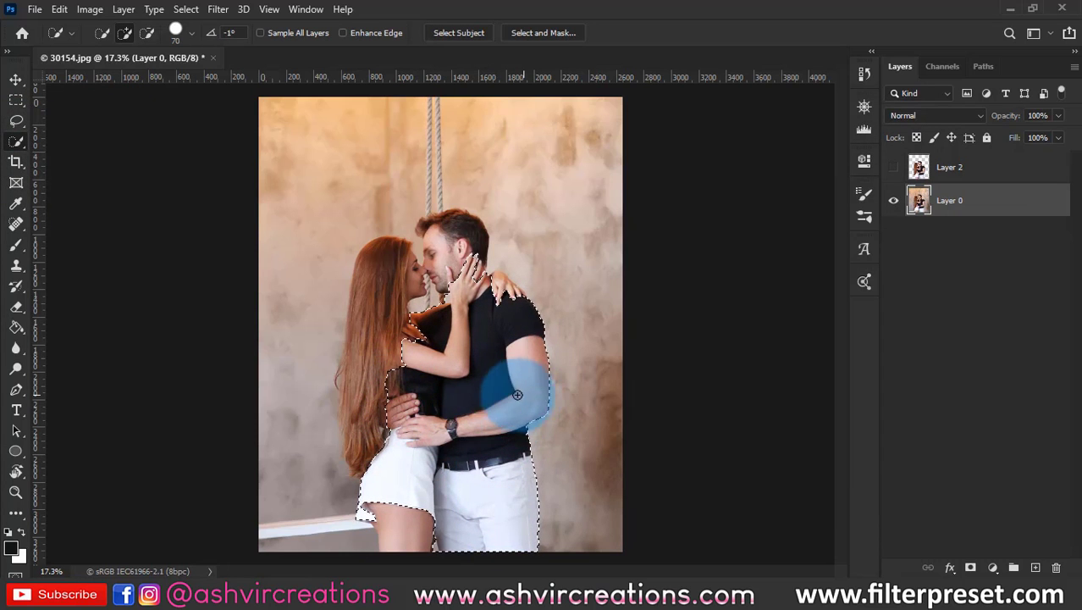
key(ctrl+d)
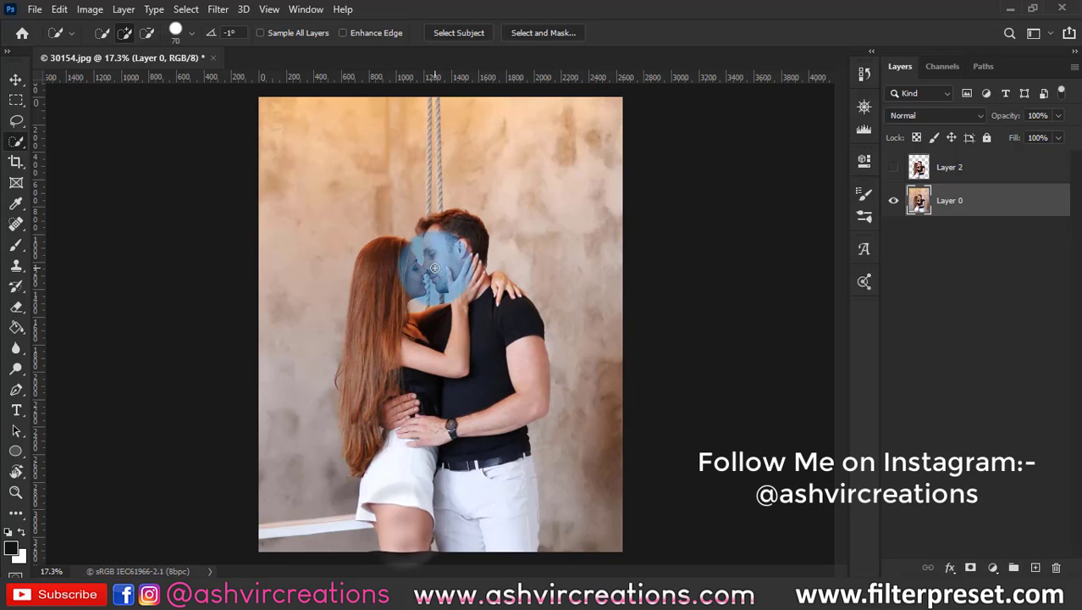
Step: Duplicate Layer 0 and mask out the copy's background with the Remove Background quick action, checking the cutout
right_click(949, 203)
click(802, 89)
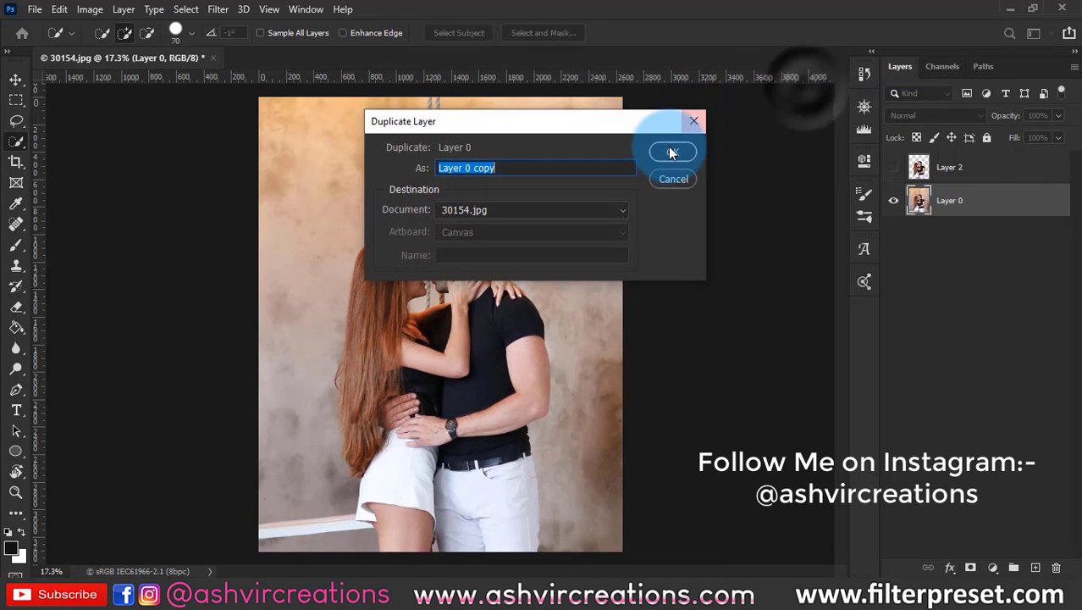
click(671, 153)
click(307, 12)
click(472, 487)
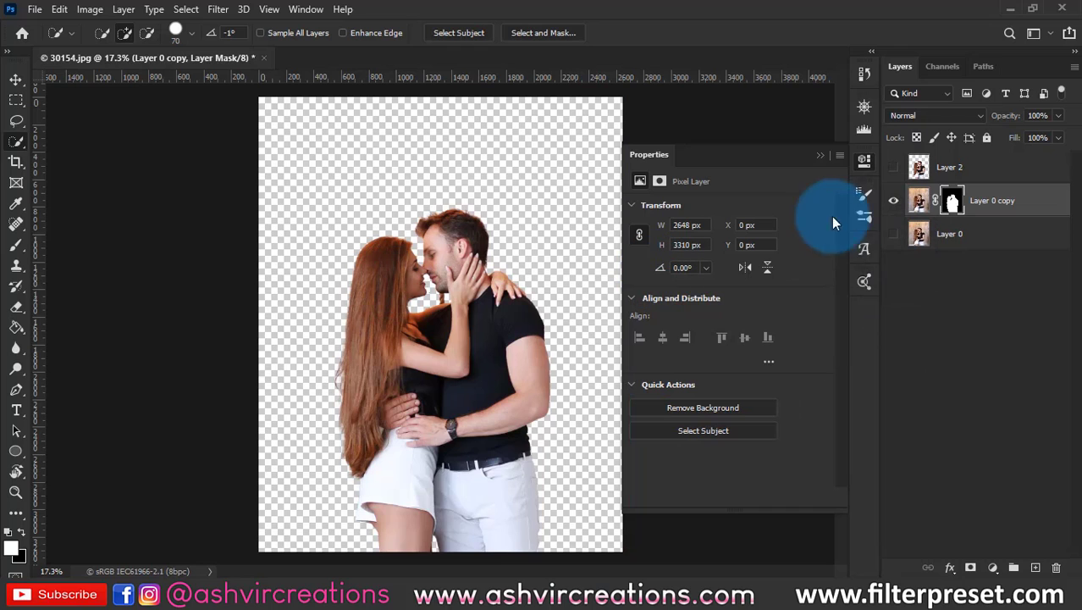
click(894, 202)
click(894, 202)
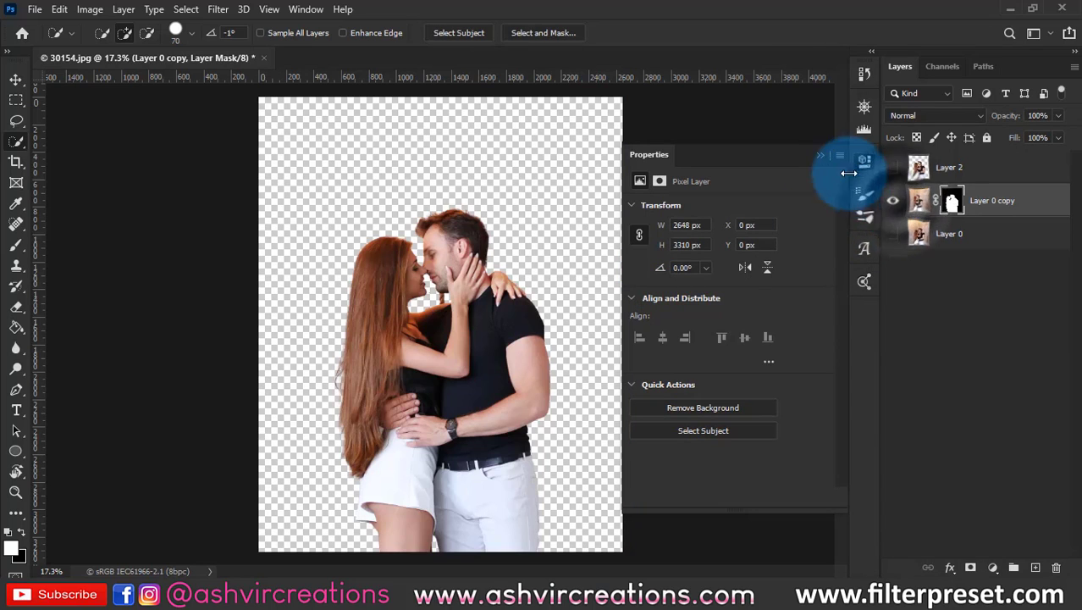
click(820, 155)
Step: Delete the layer mask from the Layer 0 copy, show Layer 0, and remove the copy
right_click(952, 202)
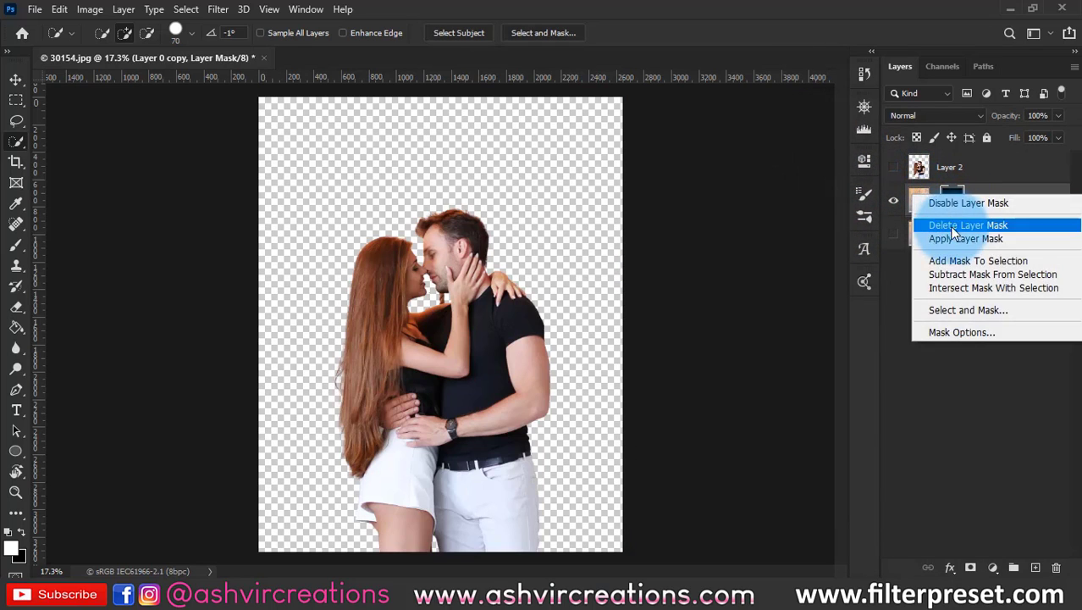
click(951, 223)
click(895, 234)
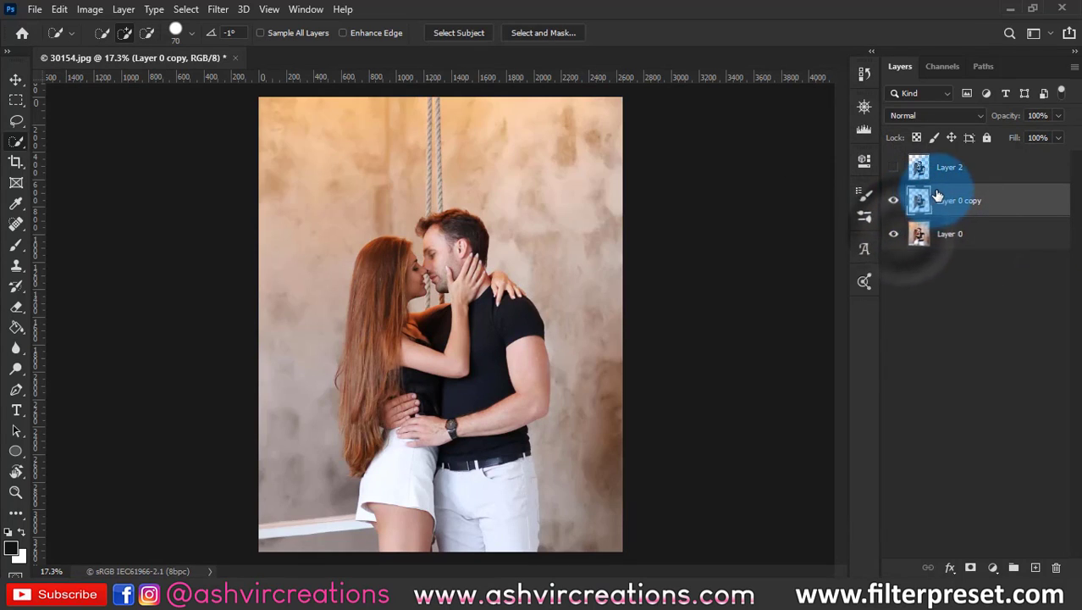
key(Delete)
Step: Open the sunset beach image fds.jpg from the J.c folder on the Desktop
click(34, 8)
click(49, 42)
scroll(508, 222, down, 5)
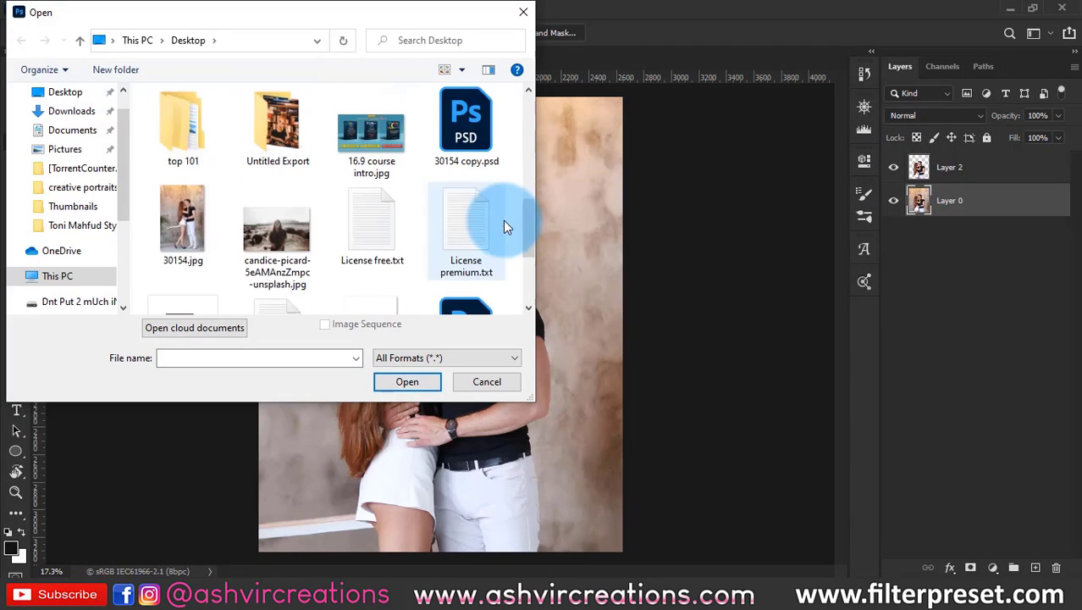
scroll(193, 189, down, 1)
scroll(212, 193, up, 3)
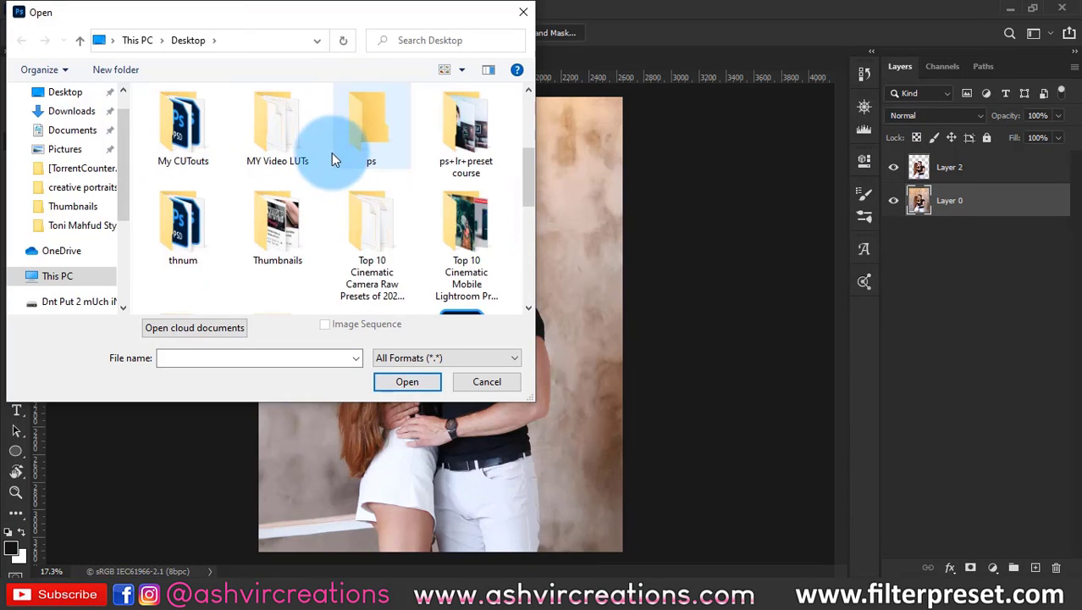
scroll(332, 155, up, 1)
double_click(201, 117)
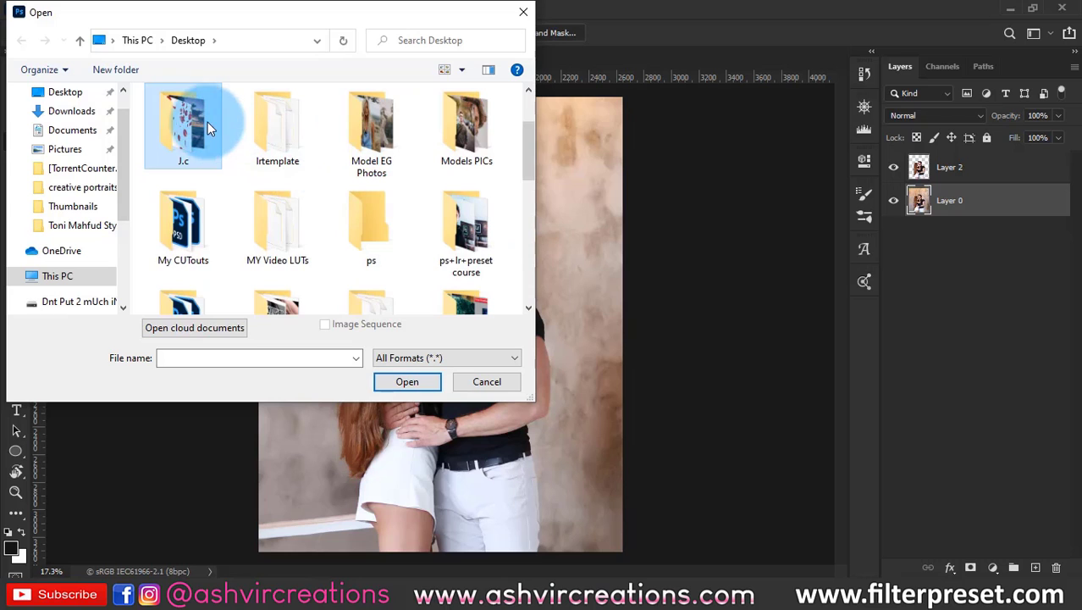
double_click(279, 135)
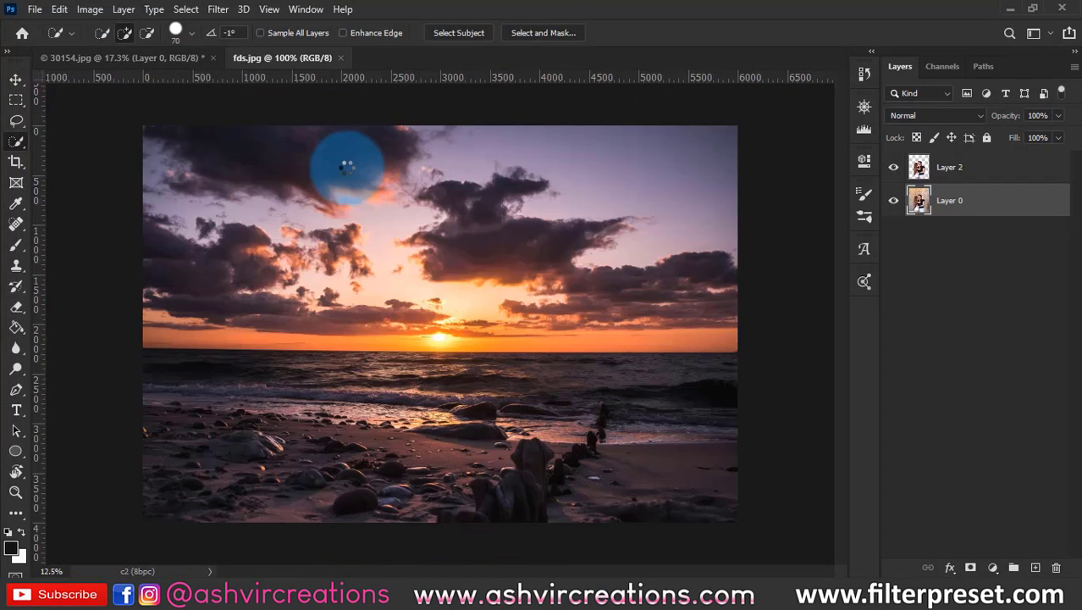
Step: Bring the fds.jpg sunset image into 30154.jpg as a new layer between Layer 0 and the couple cutout
key(ctrl+Tab)
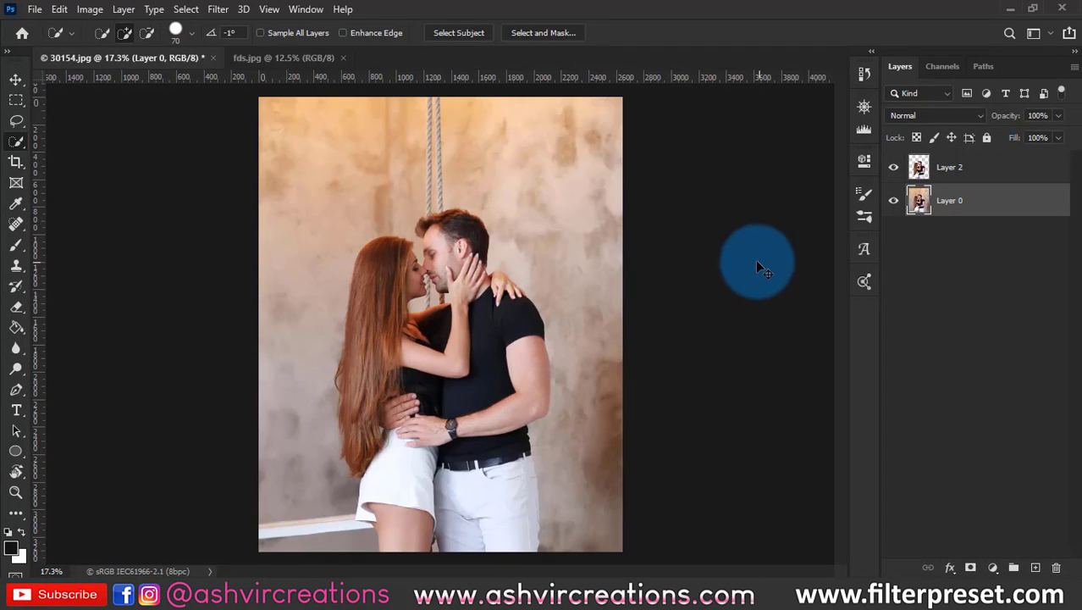
key(ctrl+v)
key(v)
Step: Scale the sunset image on Layer 3 to 88.32% and position it behind the couple so it covers the canvas
key(ctrl+t)
key(ctrl+0)
drag(597, 340, 531, 318)
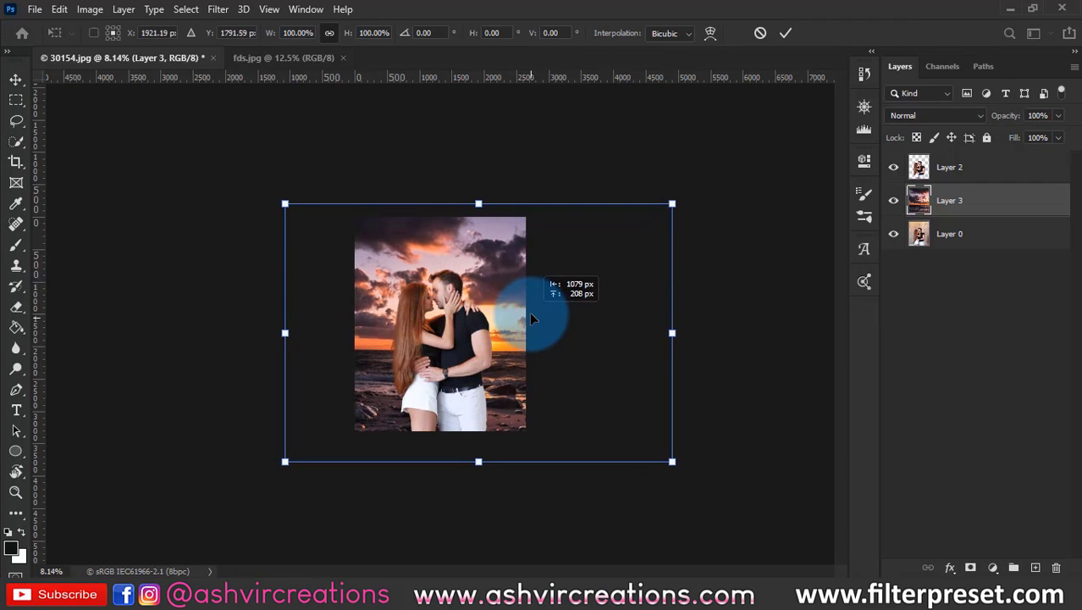
drag(670, 461, 628, 442)
scroll(499, 326, up, 5)
drag(507, 324, 504, 312)
scroll(504, 312, down, 2)
drag(700, 184, 725, 168)
drag(684, 205, 629, 222)
scroll(551, 238, up, 3)
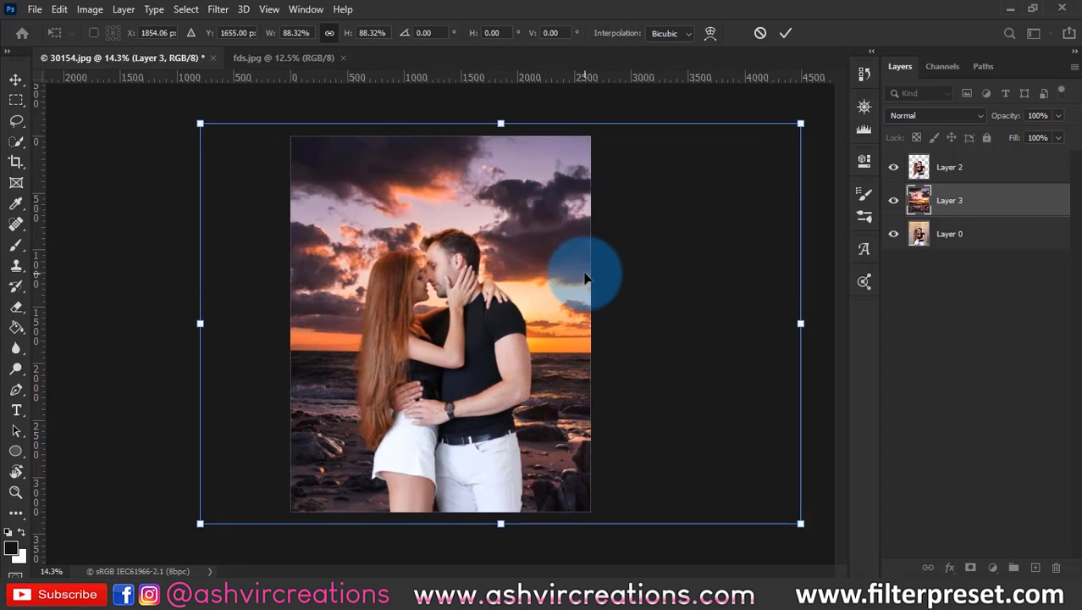
double_click(586, 279)
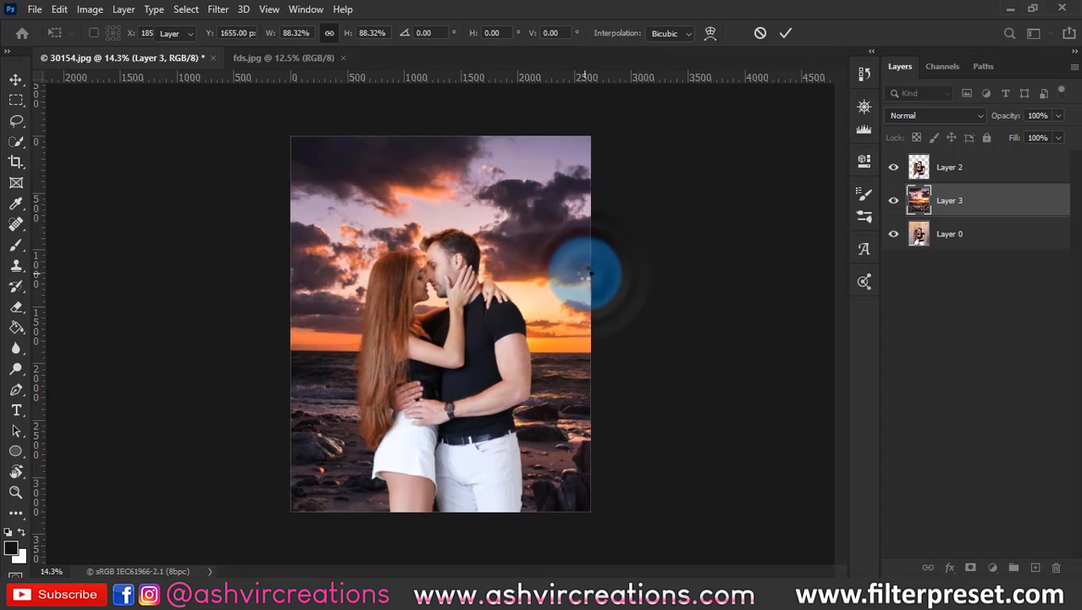
Step: Duplicate the sunset background on Layer 3 within the same document
scroll(551, 259, up, 1)
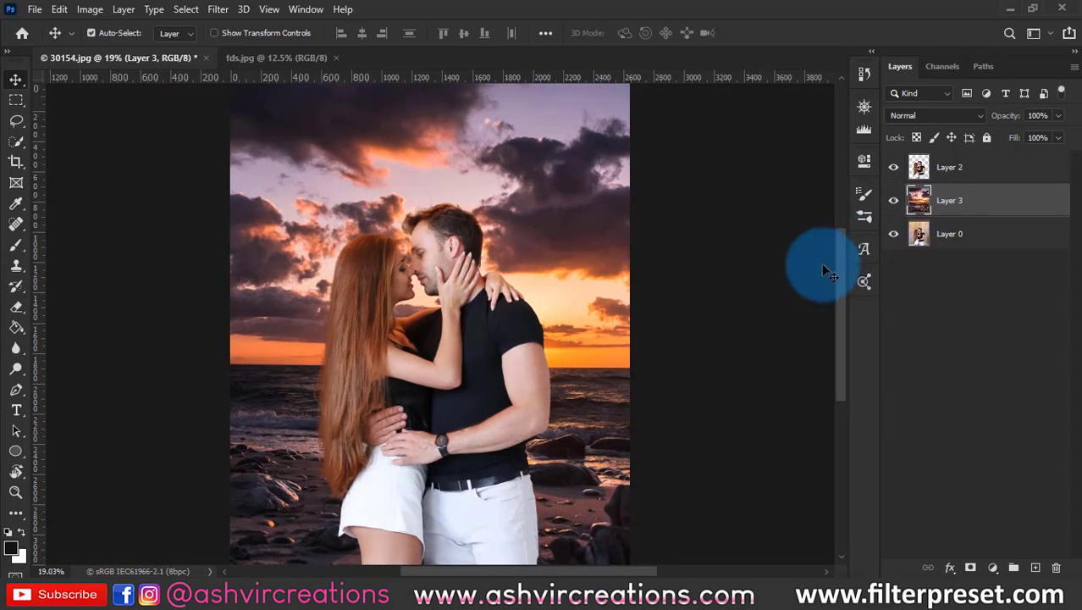
scroll(576, 293, down, 1)
right_click(915, 181)
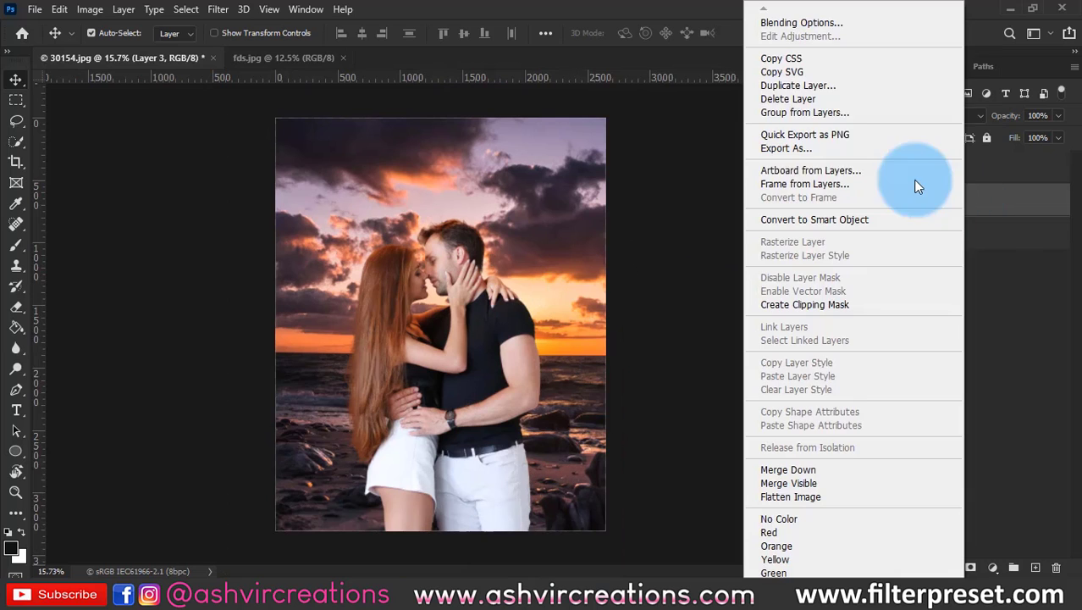
click(796, 85)
click(664, 152)
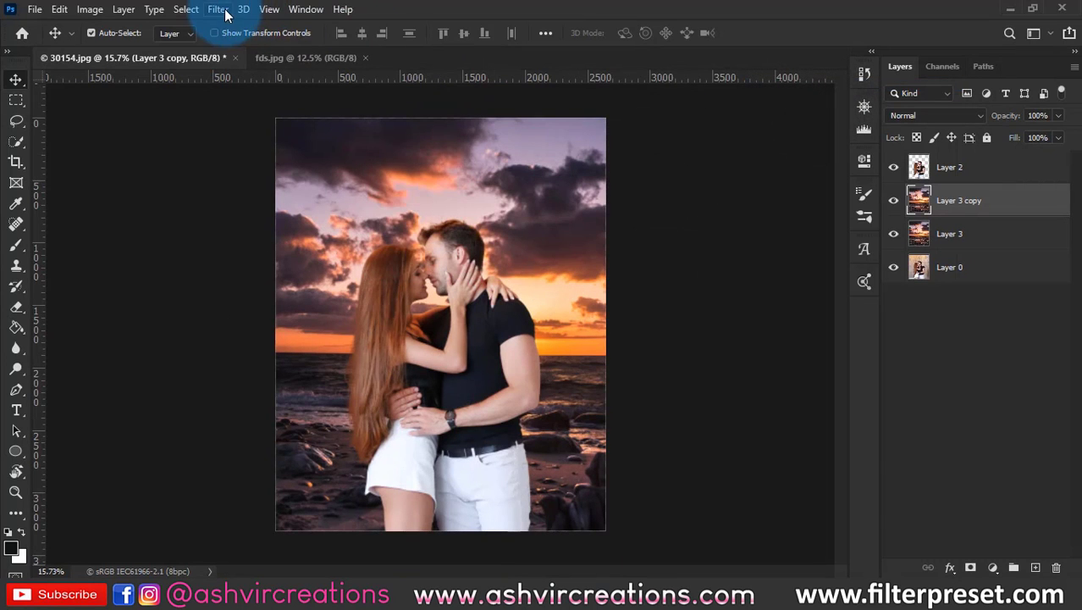
Step: Apply a Radial Blur to Layer 3 copy with amount 20, Zoom method and Good quality
click(222, 11)
mouse_move(362, 190)
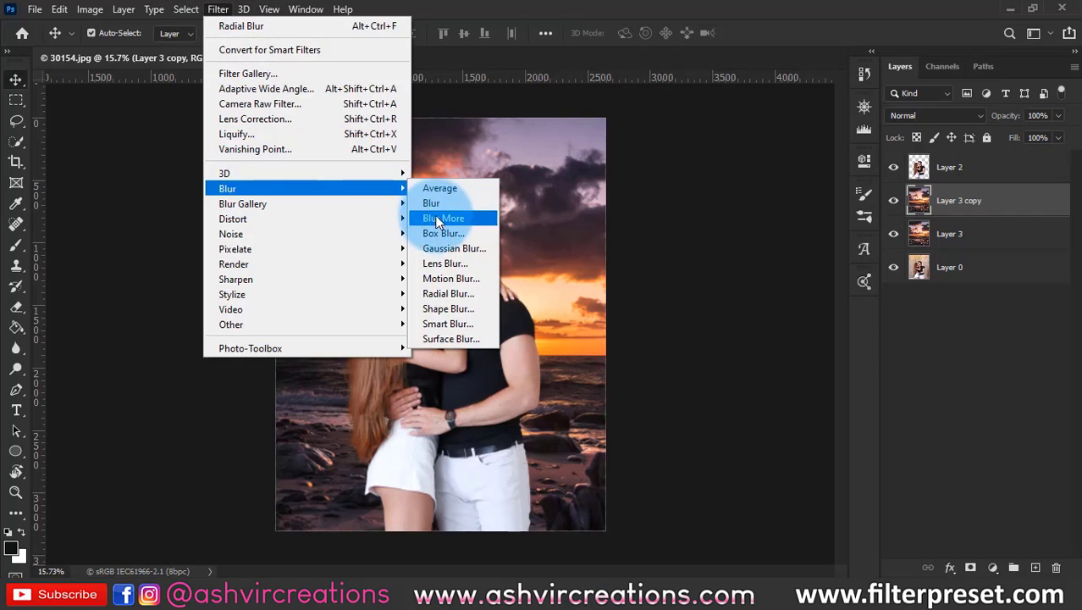
click(450, 292)
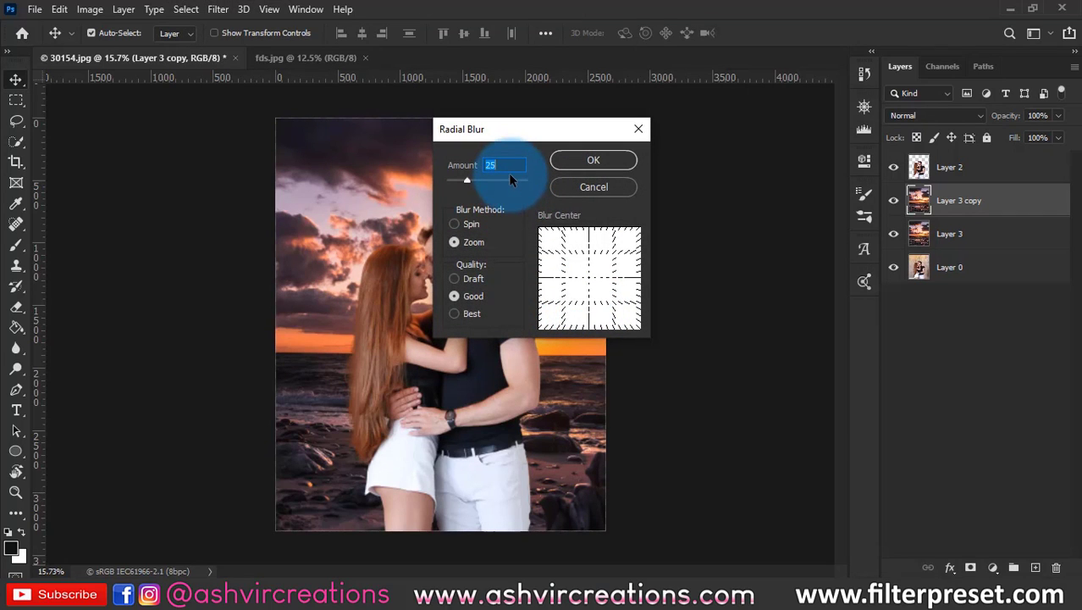
text(202)
key(BackSpace)
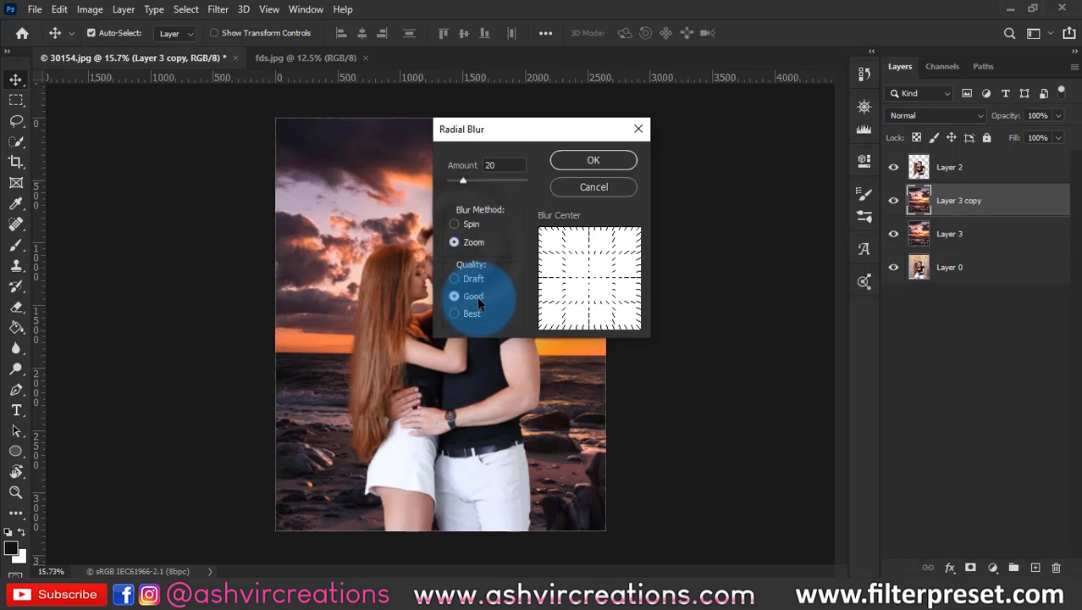
click(584, 157)
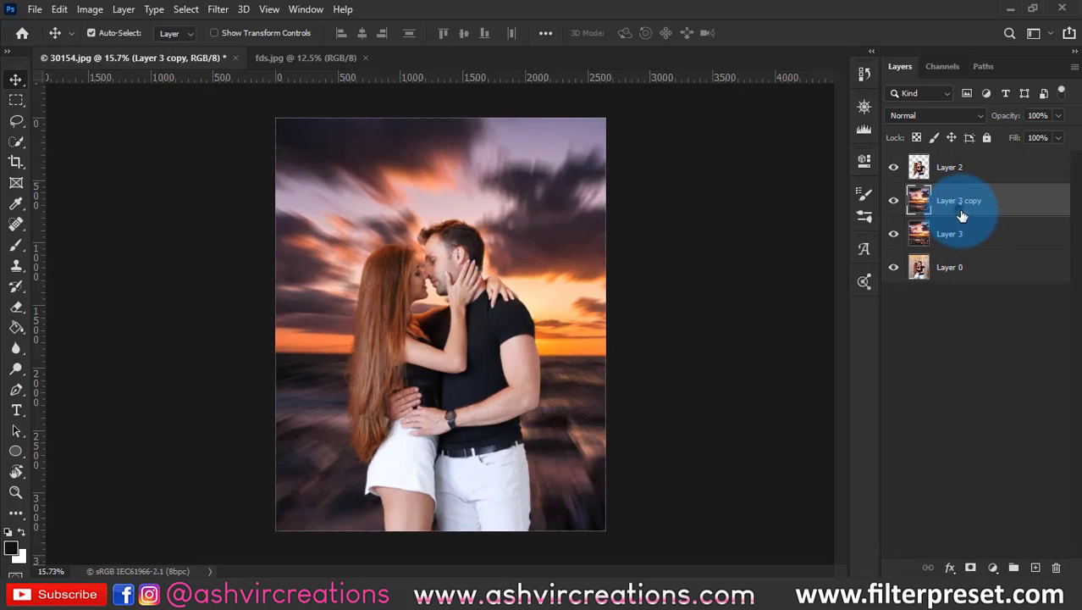
Step: Hide Layer 3 copy and apply a light Box Blur to the sunset background on Layer 3
click(893, 200)
click(935, 233)
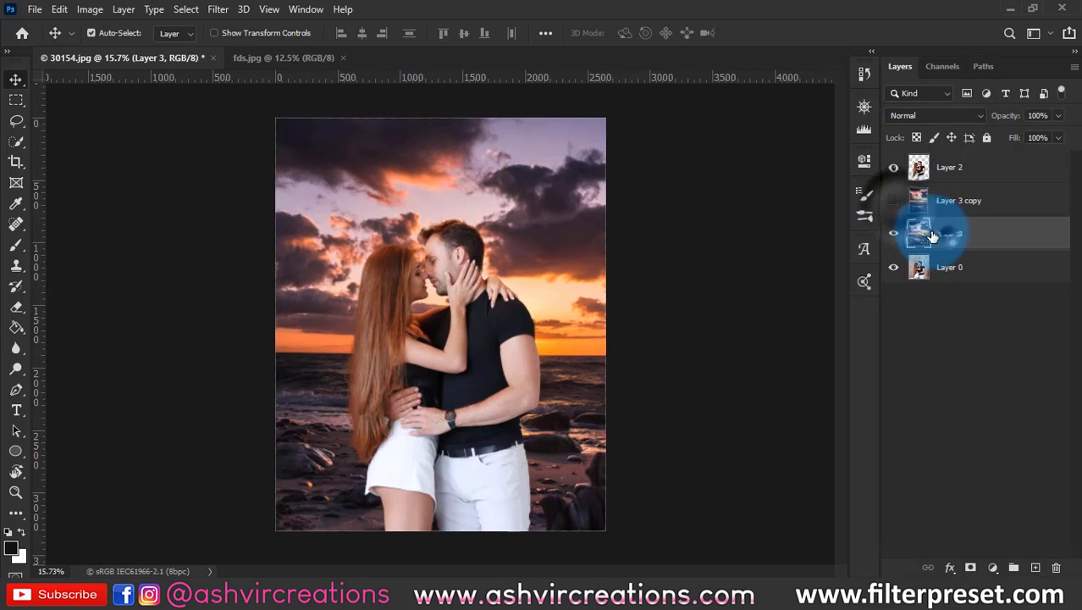
click(216, 9)
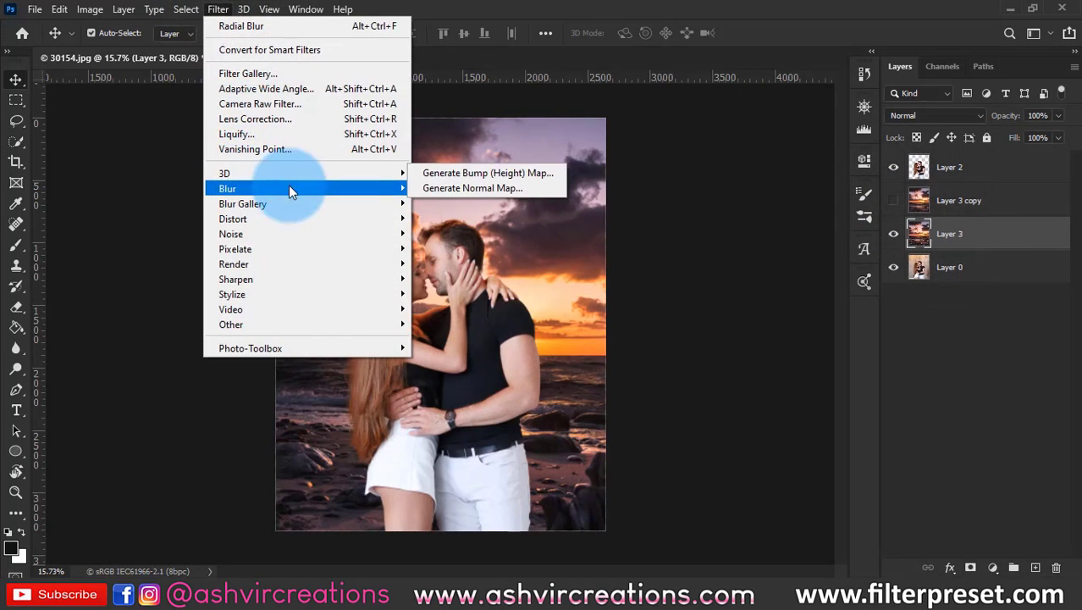
mouse_move(275, 186)
click(443, 233)
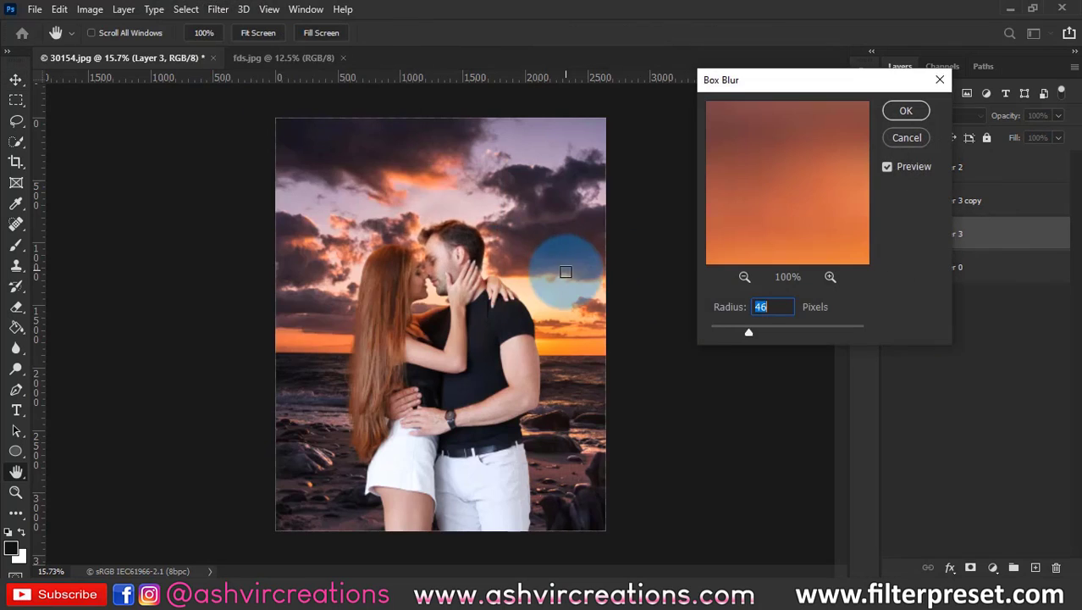
drag(717, 335, 723, 332)
click(906, 111)
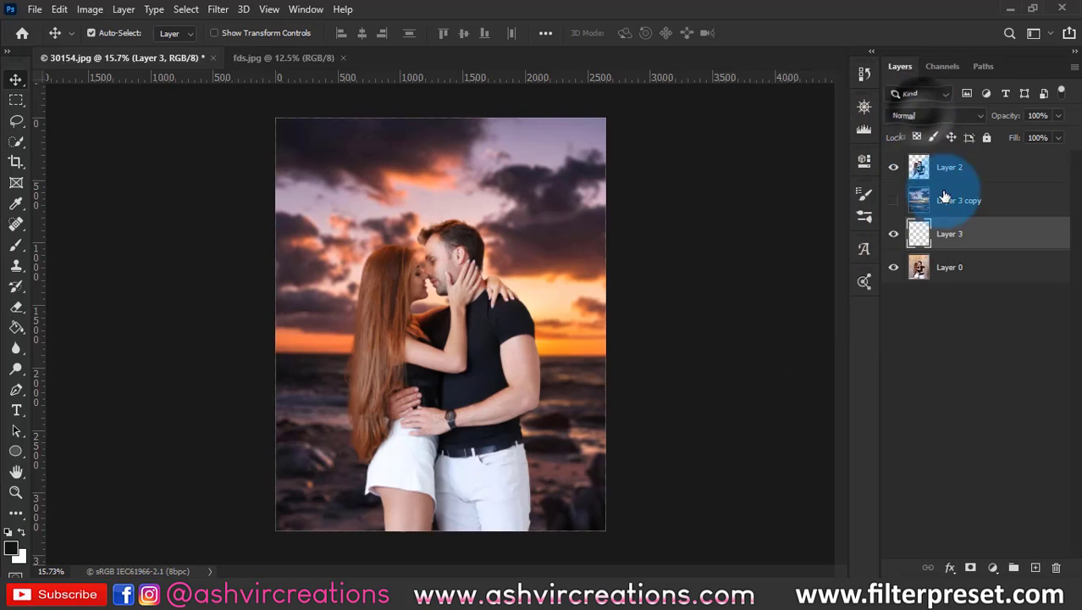
Step: Show Layer 3 copy and add a white layer mask to it, ready for painting with the Brush tool
click(893, 200)
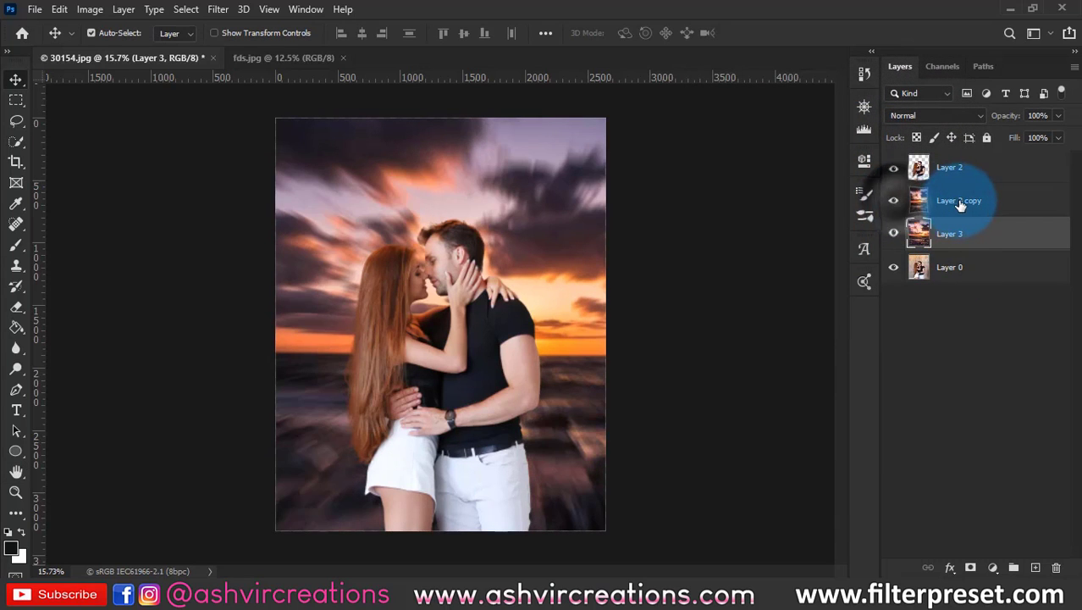
click(954, 205)
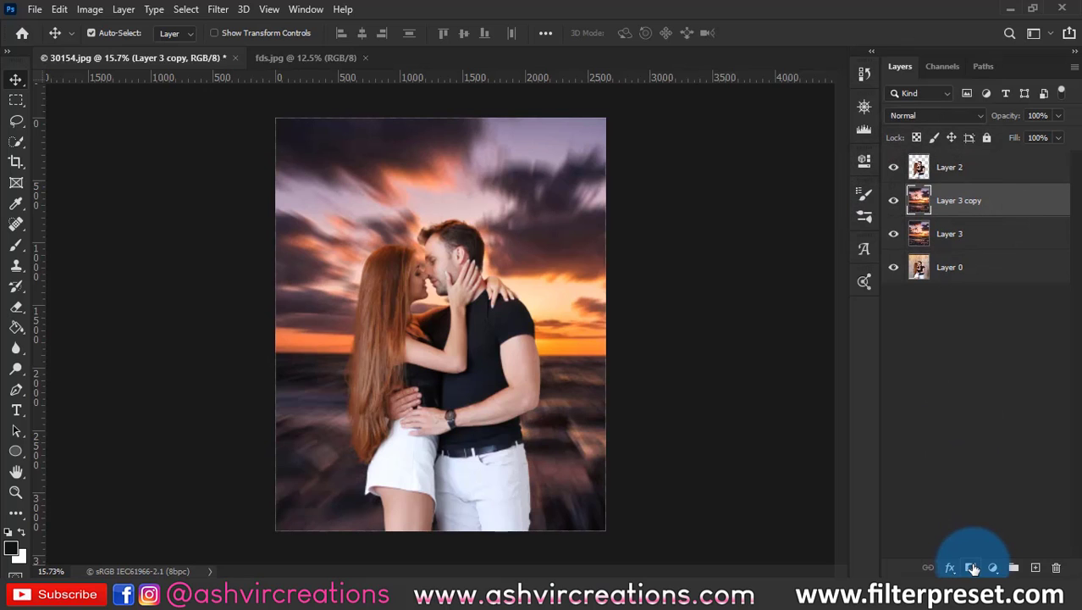
click(16, 244)
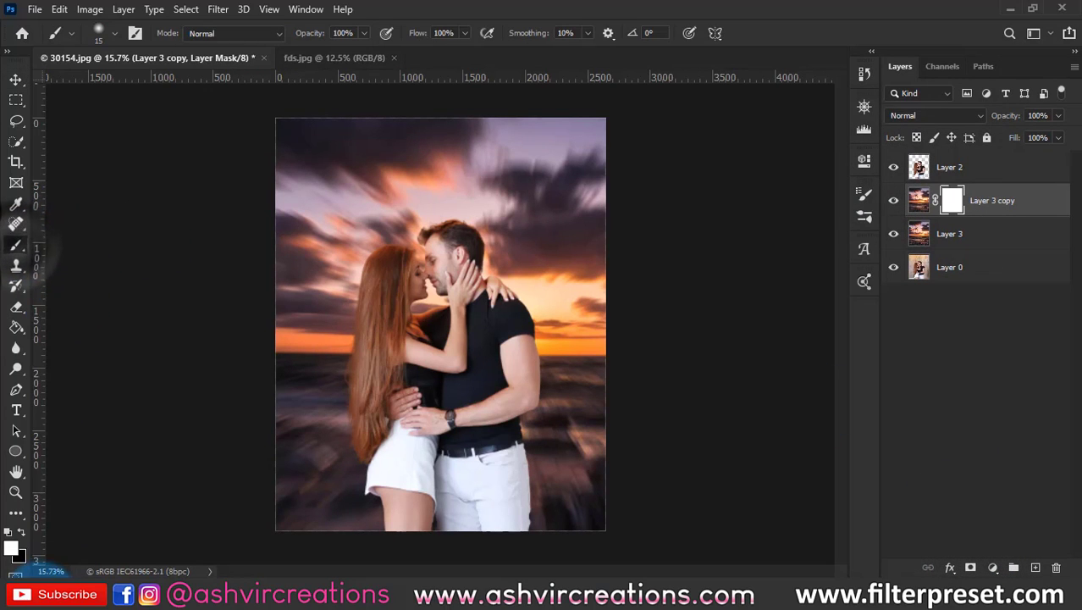
Step: Paint black on the Layer 3 copy mask over the sea and beach with a 900 px soft round brush, comparing before and after
right_click(362, 397)
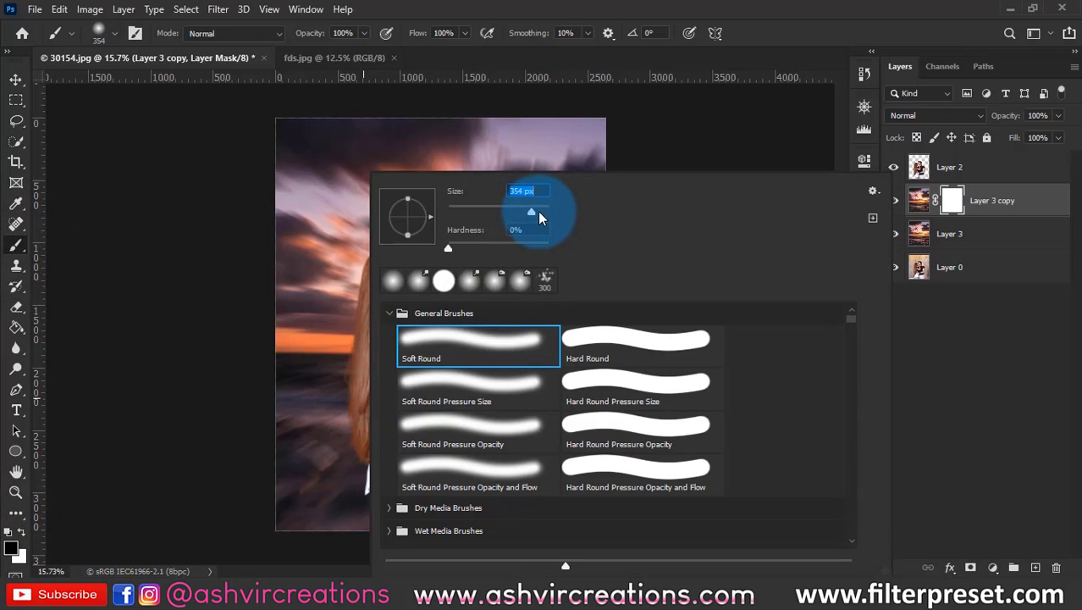
drag(537, 211, 547, 212)
click(305, 392)
mouse_move(305, 392)
mouse_down()
mouse_move(285, 411)
mouse_move(291, 401)
mouse_move(594, 422)
mouse_move(546, 481)
mouse_move(428, 442)
mouse_move(249, 467)
mouse_move(466, 511)
mouse_move(656, 503)
mouse_move(309, 518)
mouse_move(301, 443)
mouse_move(570, 437)
mouse_move(564, 542)
mouse_up()
key(bracketright)
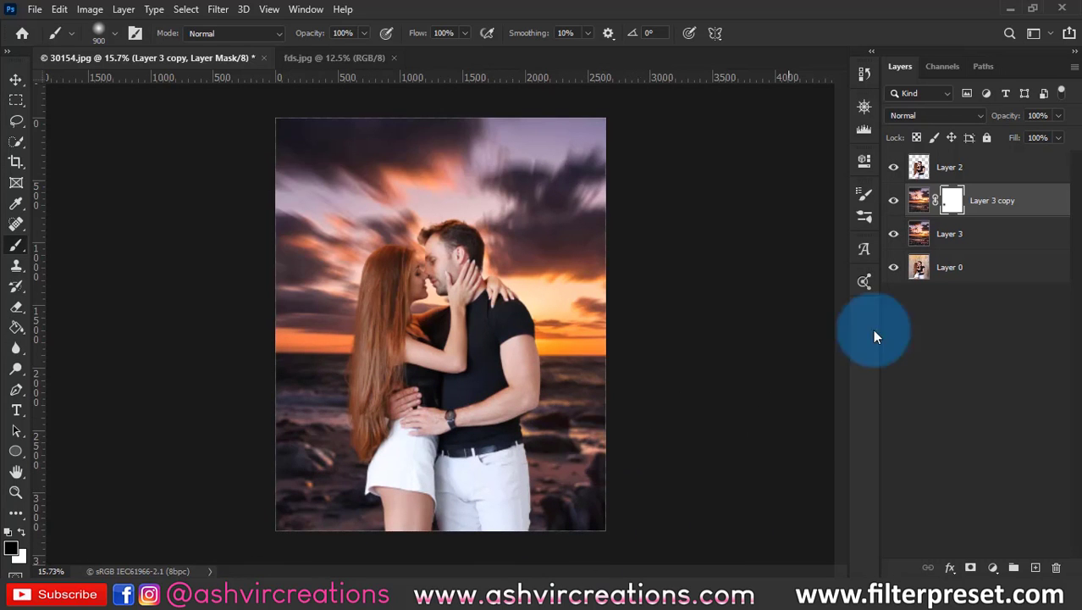
click(894, 200)
click(894, 200)
click(894, 200)
click(894, 200)
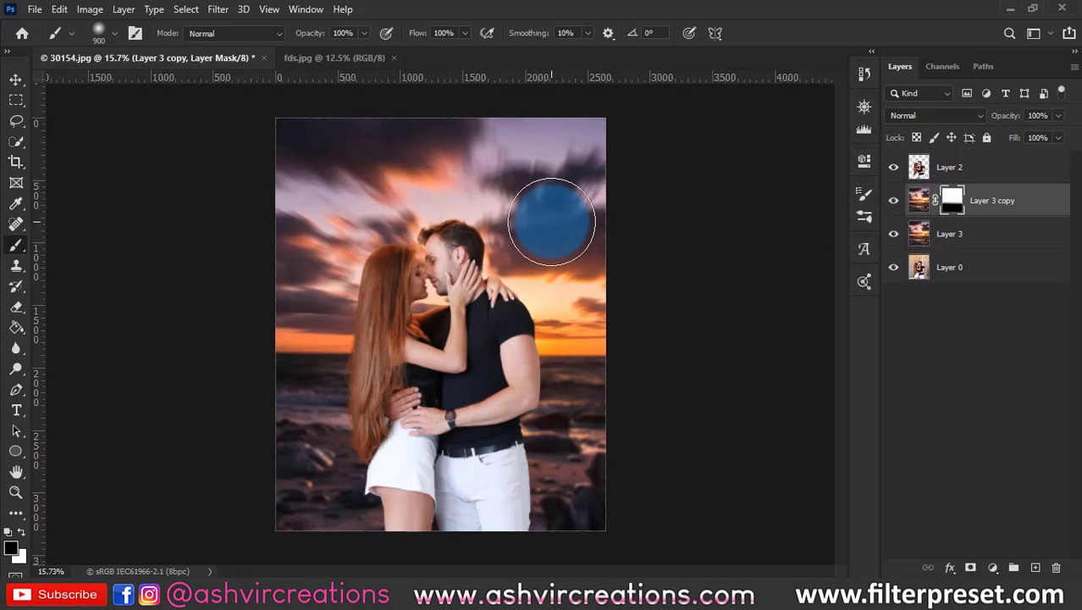
Step: Select Layer 2 as the insertion point for new elements and open book.png
key(v)
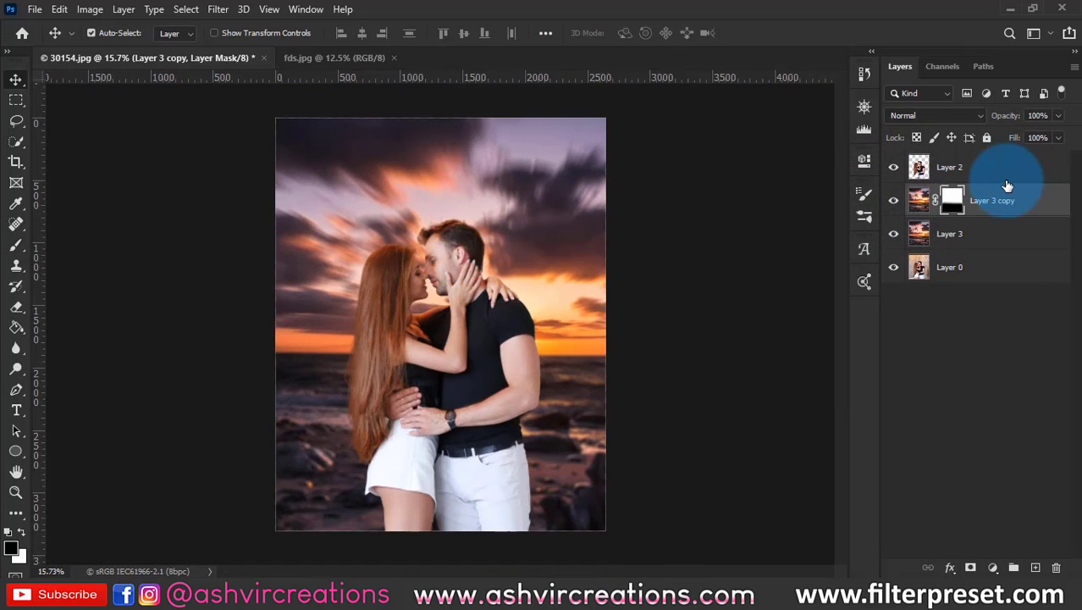
click(1005, 177)
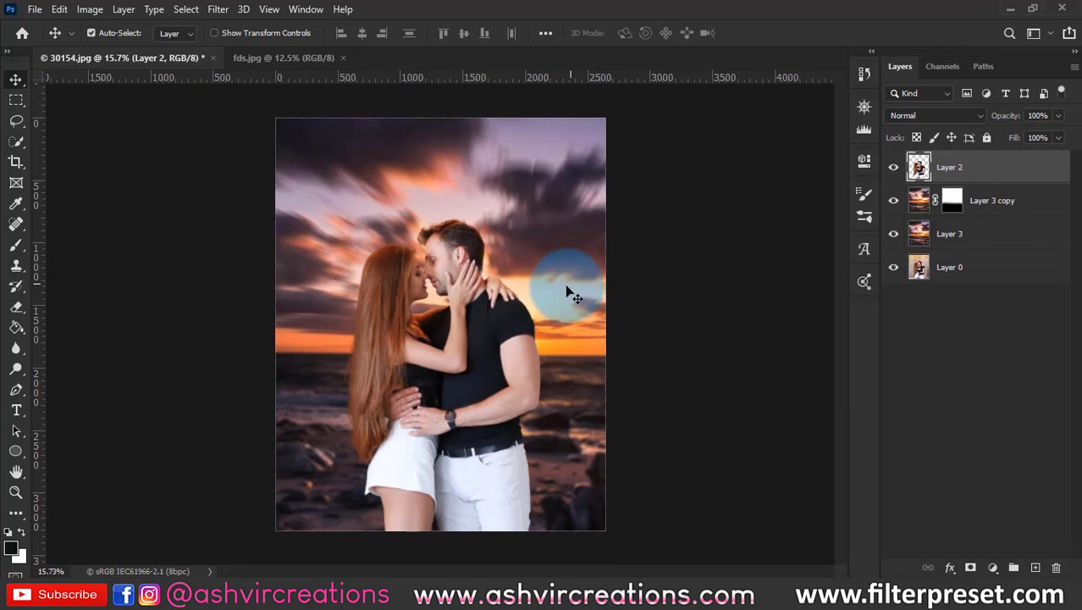
click(35, 9)
click(44, 40)
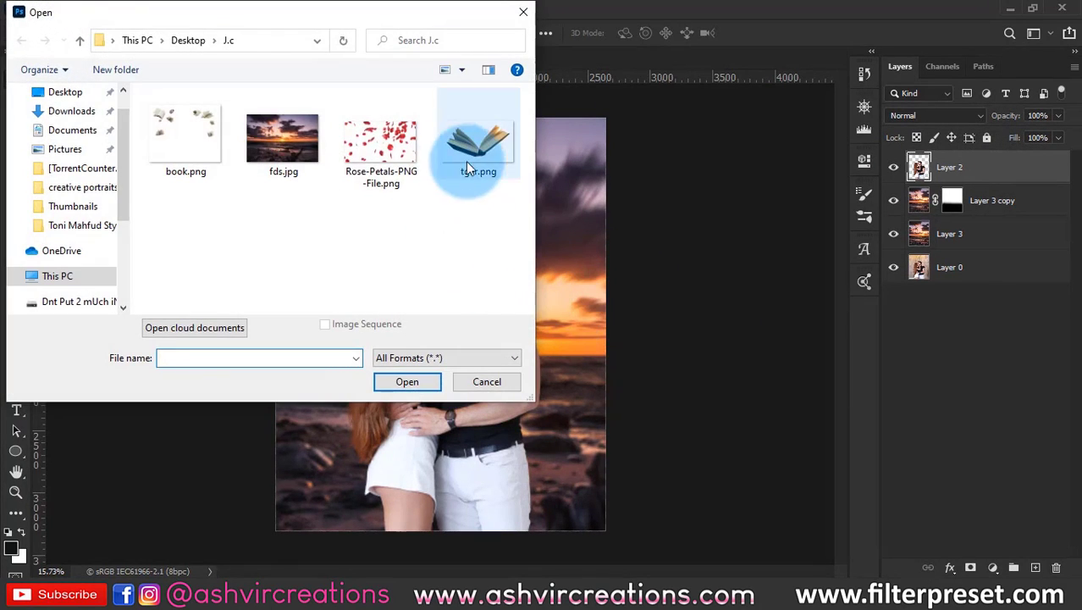
double_click(217, 138)
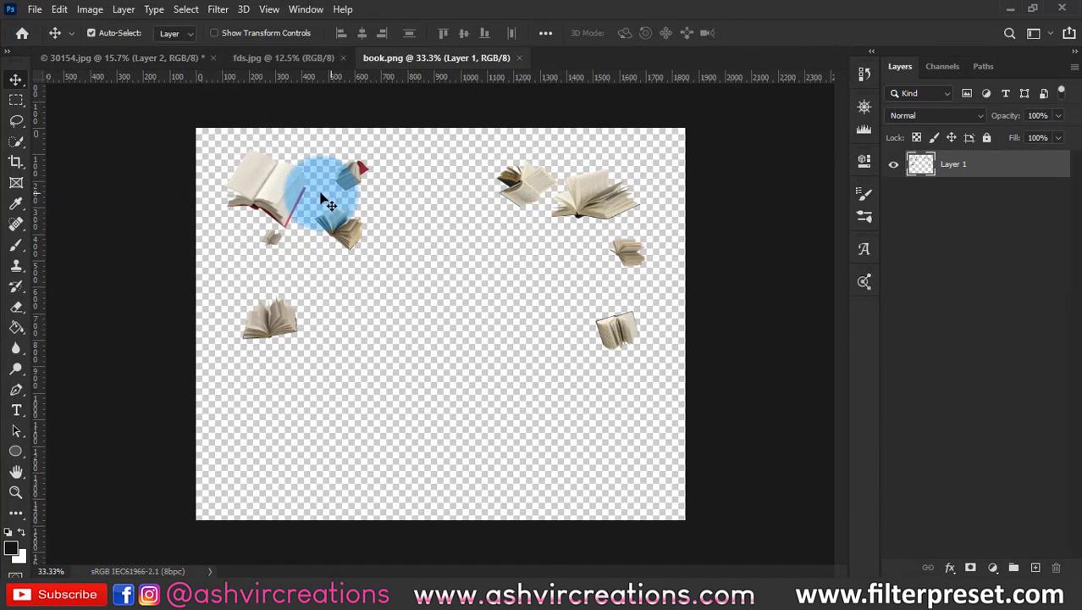
Step: Cut out two large open books from book.png with the Lasso tool and place them on either side of the couple's heads
scroll(292, 193, up, 2)
click(16, 120)
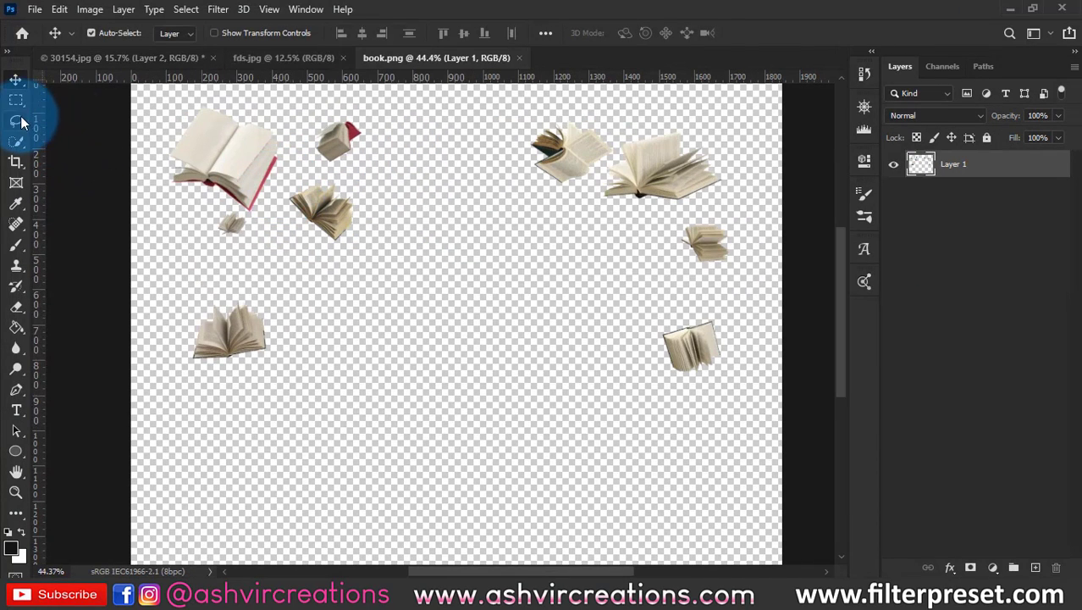
scroll(615, 127, up, 3)
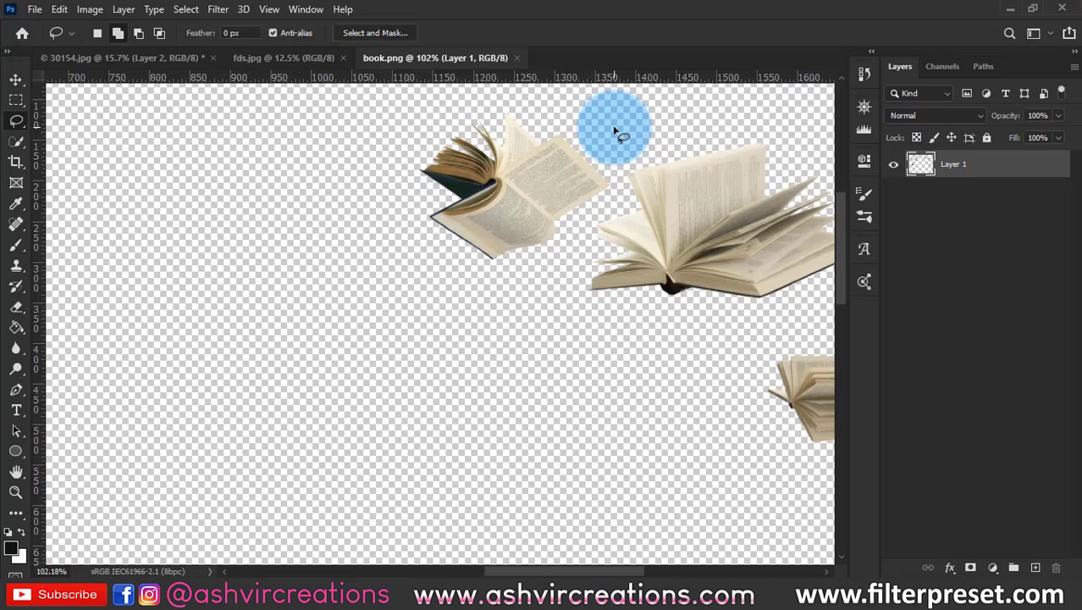
mouse_move(635, 134)
mouse_down()
mouse_move(614, 166)
mouse_move(620, 191)
mouse_move(582, 223)
mouse_move(547, 293)
mouse_move(432, 281)
mouse_move(475, 113)
mouse_up()
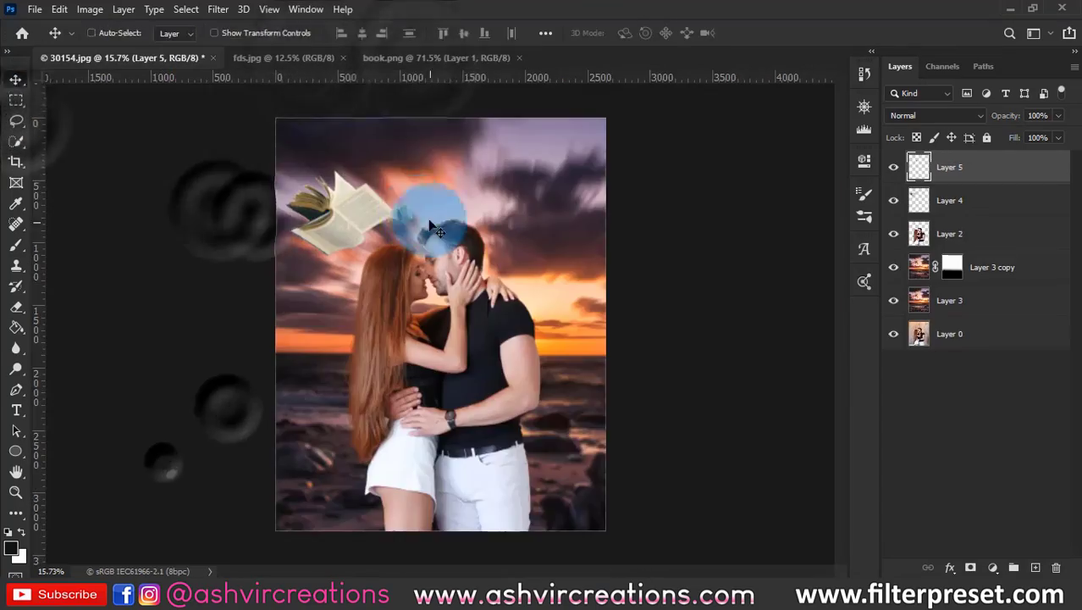
drag(447, 212, 563, 229)
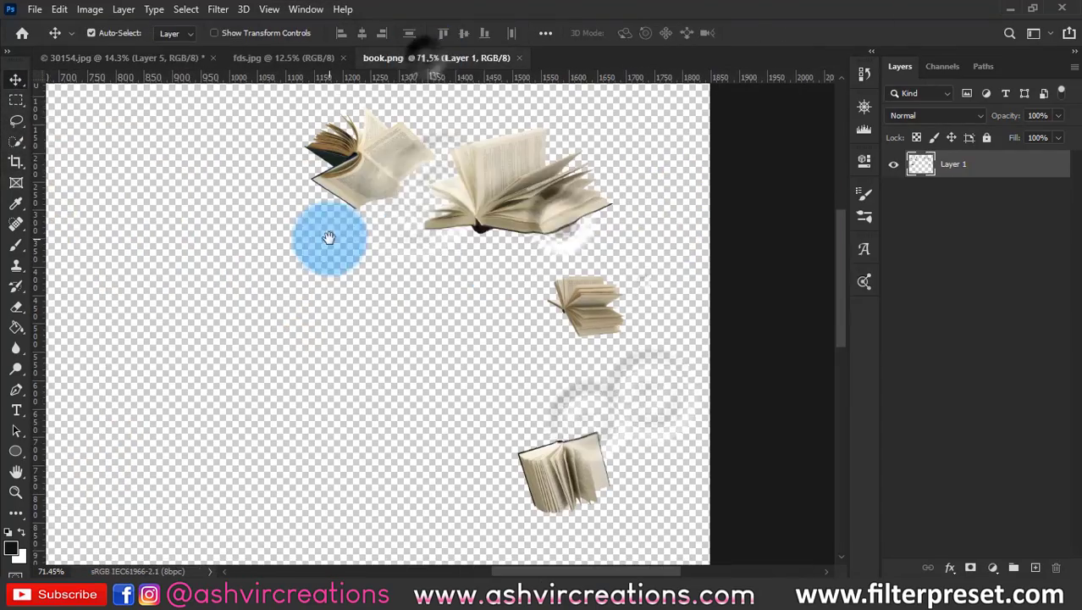
Step: Add small books on both sides of the beach, a large rotated book over the man's thigh, and a red-covered one above the heads
drag(326, 234, 422, 169)
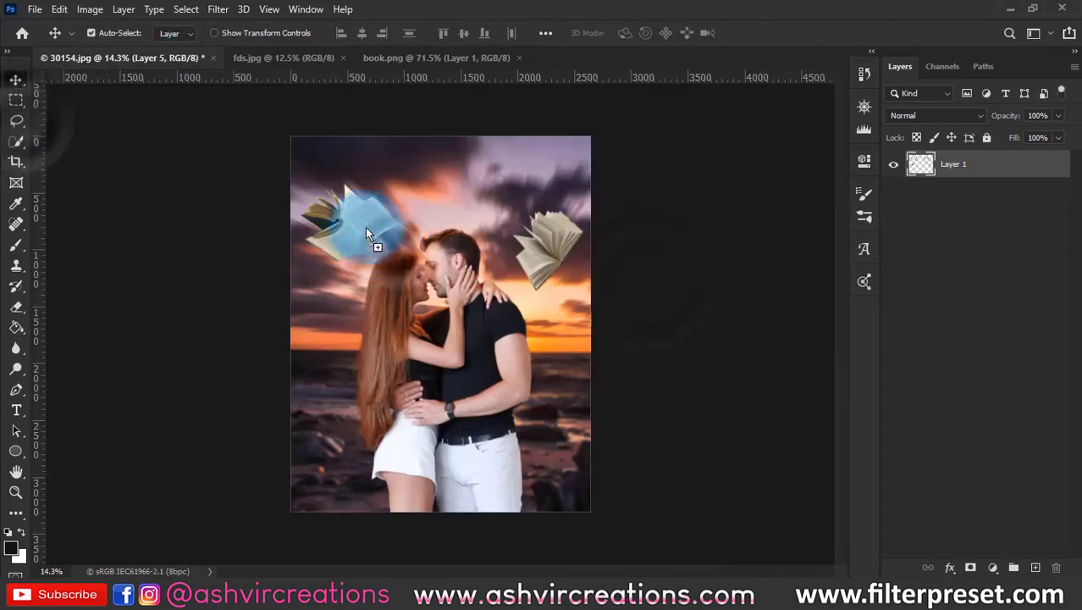
drag(285, 149, 365, 449)
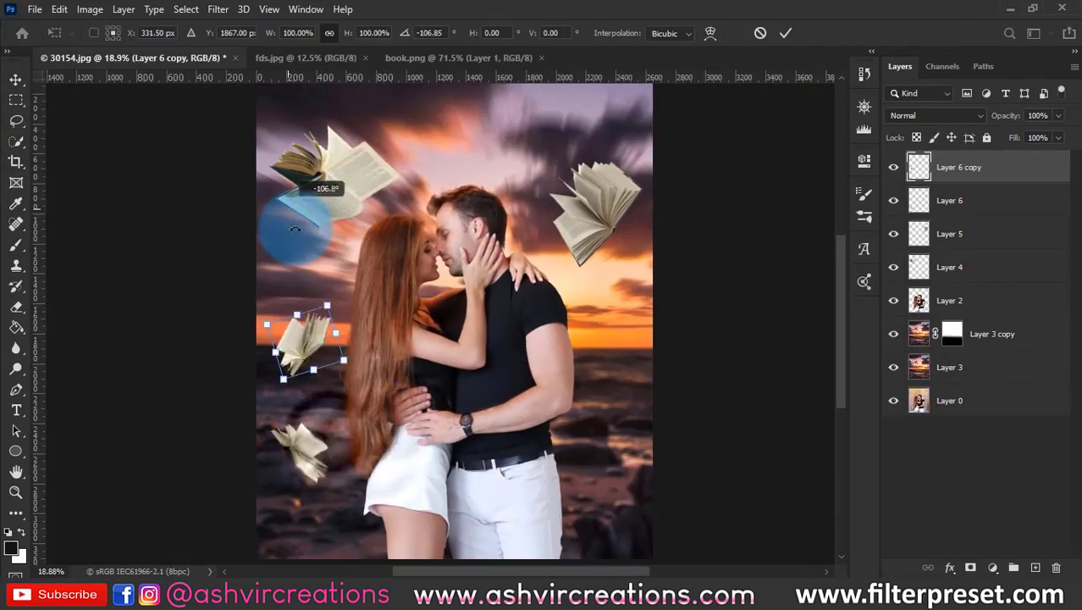
drag(305, 338, 640, 326)
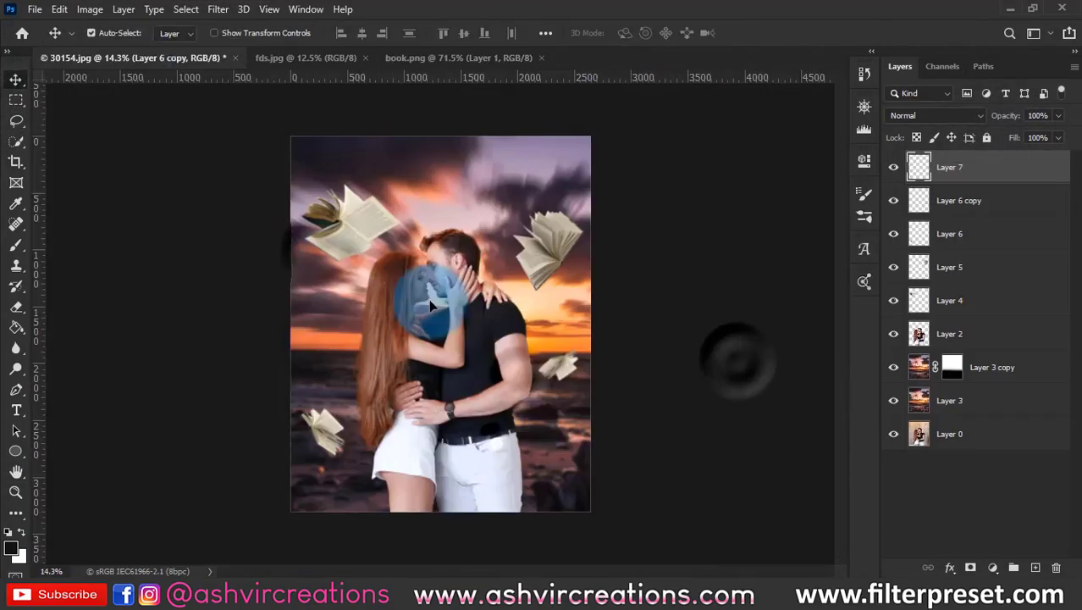
drag(428, 283, 495, 508)
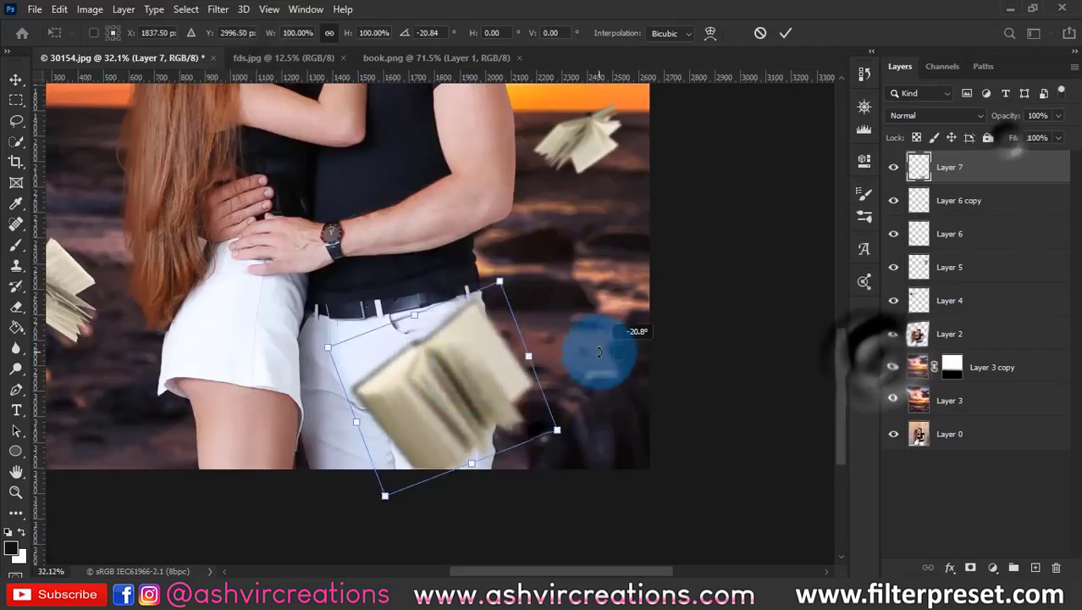
click(328, 201)
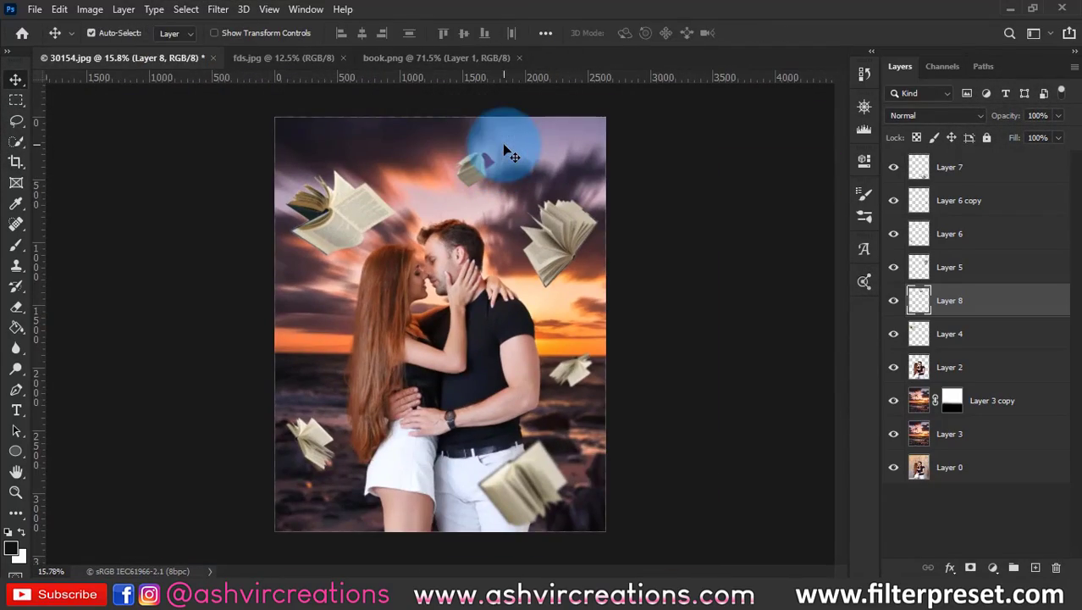
Step: Open the image Rose-Petals-PNG-File.png
click(154, 35)
click(34, 9)
click(49, 38)
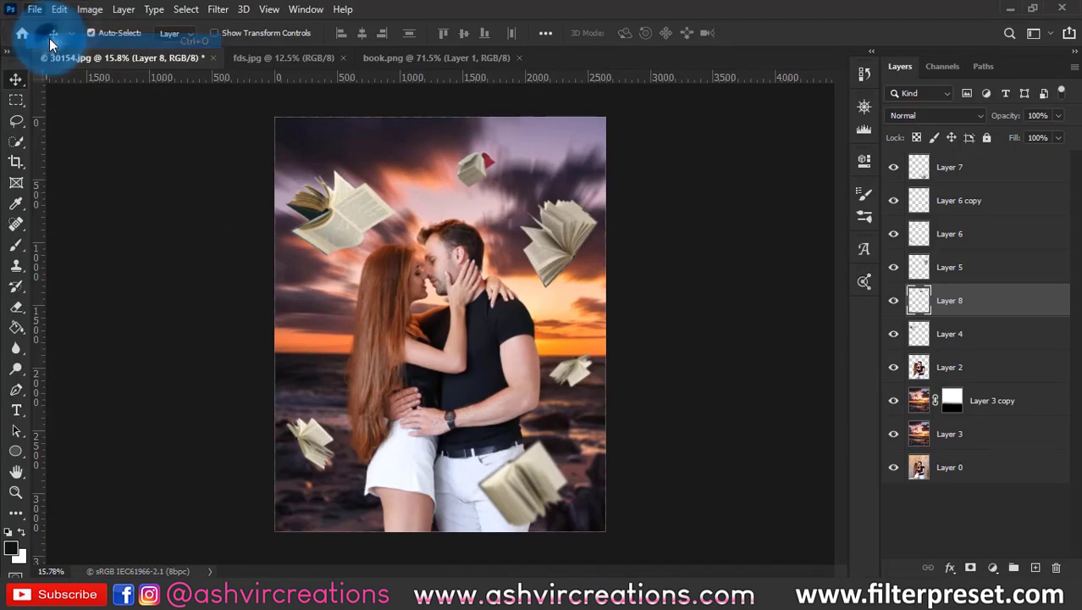
double_click(396, 152)
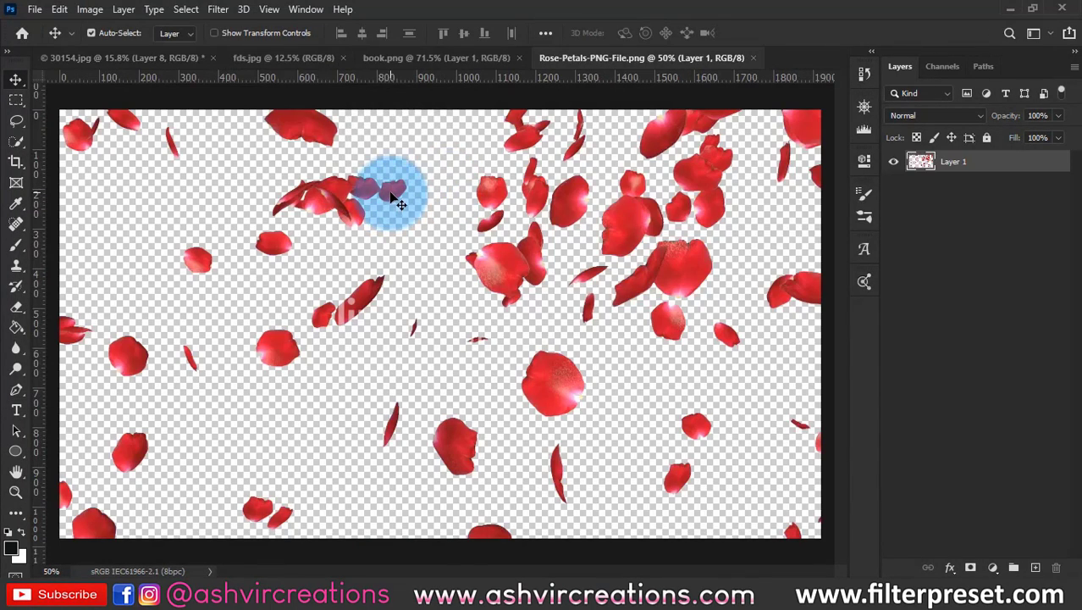
Step: Bring the rose petals into the composite, rotated 88.18° and scaled to 273.64% so they cover the whole picture
drag(392, 196, 462, 246)
key(ctrl+t)
drag(562, 166, 604, 577)
scroll(592, 494, down, 1)
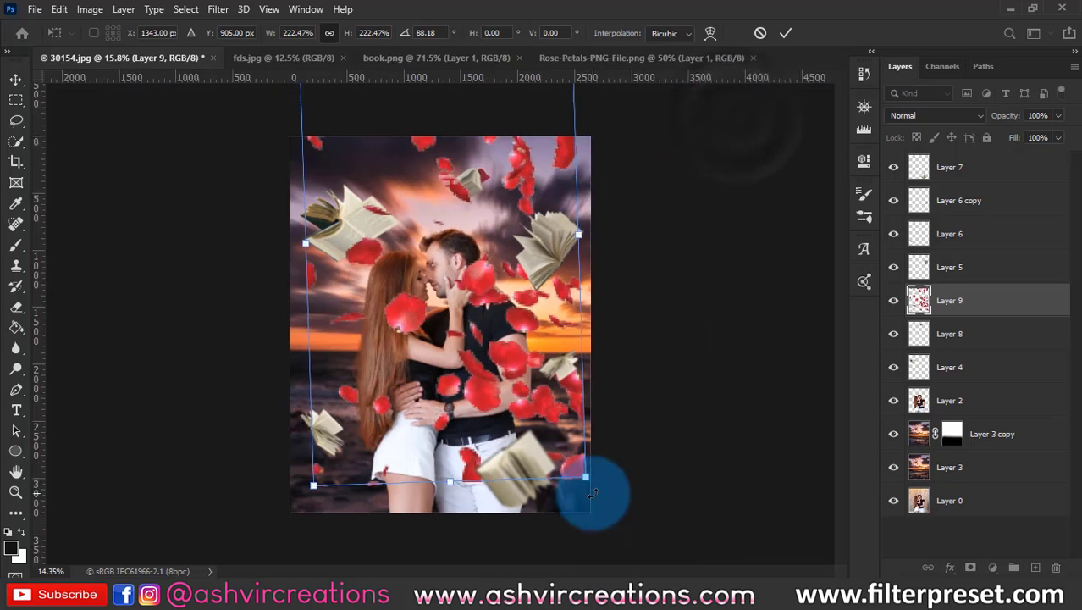
scroll(593, 494, down, 1)
drag(573, 463, 603, 512)
drag(508, 295, 518, 349)
scroll(583, 438, down, 4)
drag(480, 386, 474, 415)
key(Return)
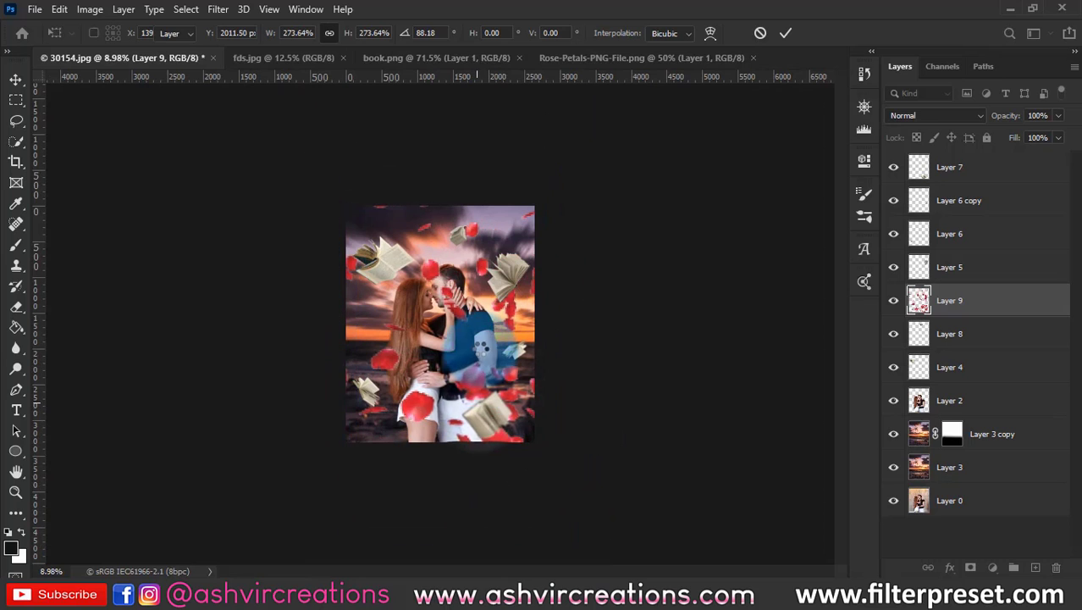
key(Return)
Step: Lower the saturation of the petals on Layer 9 to -16 with Hue/Saturation
scroll(542, 258, up, 5)
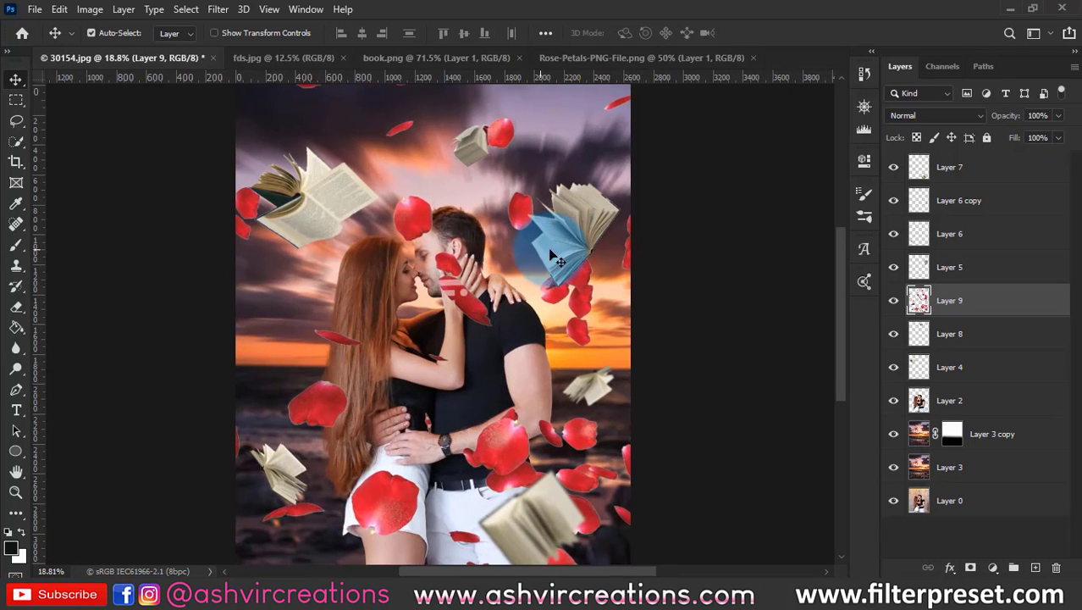
scroll(563, 245, down, 1)
click(978, 302)
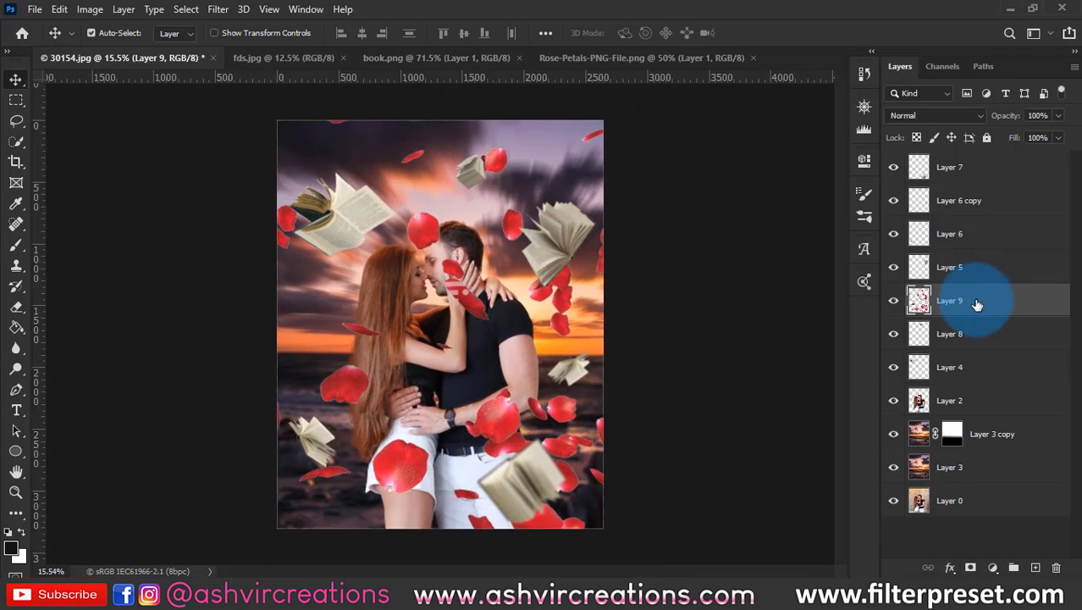
key(ctrl+u)
mouse_move(770, 238)
mouse_down()
mouse_move(759, 236)
mouse_move(781, 237)
mouse_up()
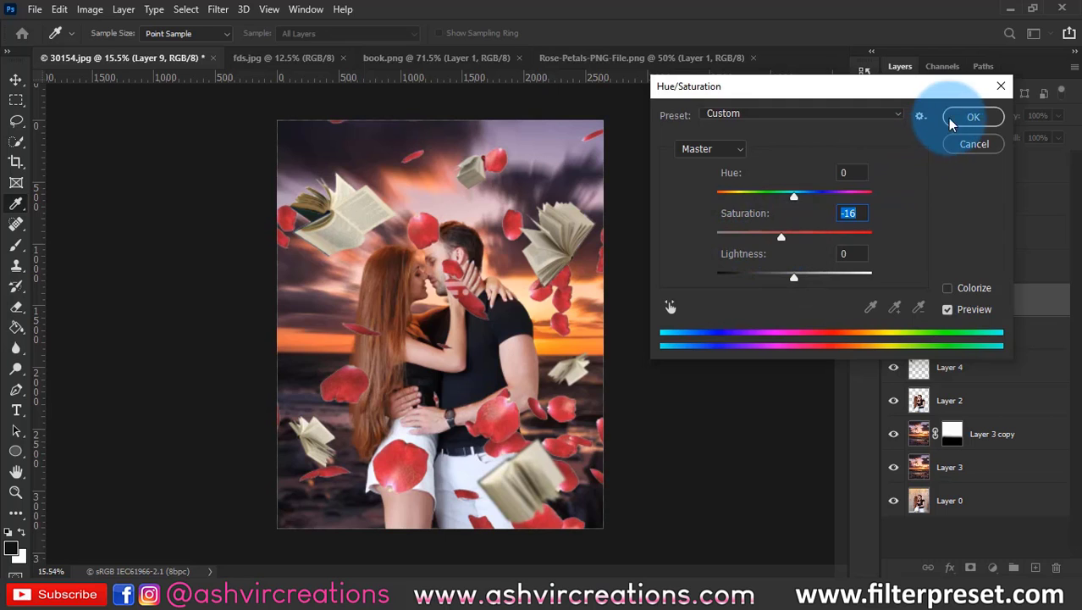
click(950, 119)
Step: Erase the petals covering the couple's faces and hands on Layer 9 with a 700 px soft eraser
scroll(261, 271, up, 1)
click(25, 306)
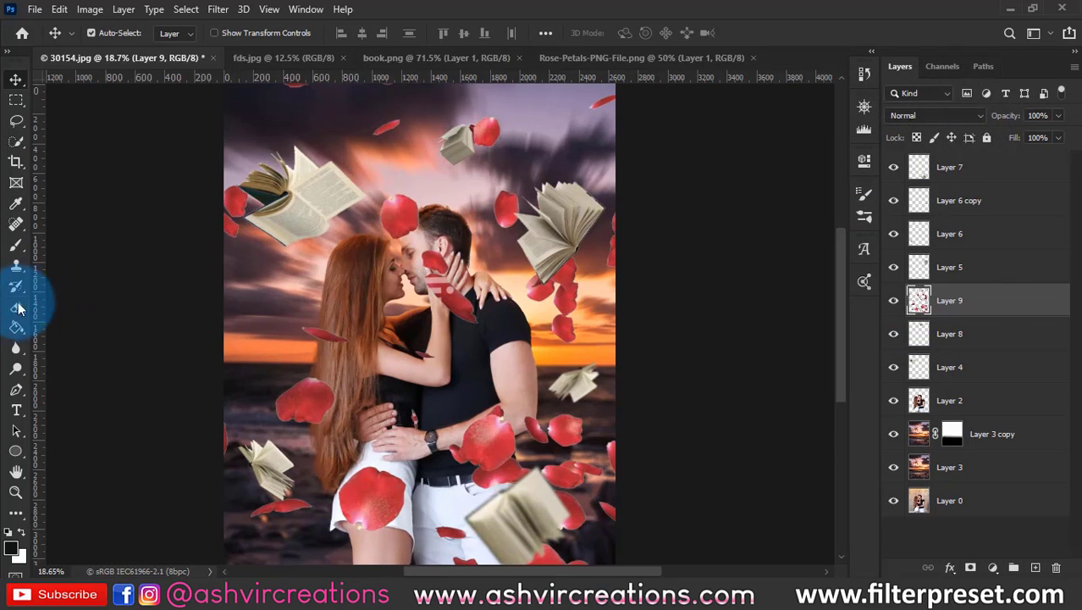
scroll(455, 300, up, 1)
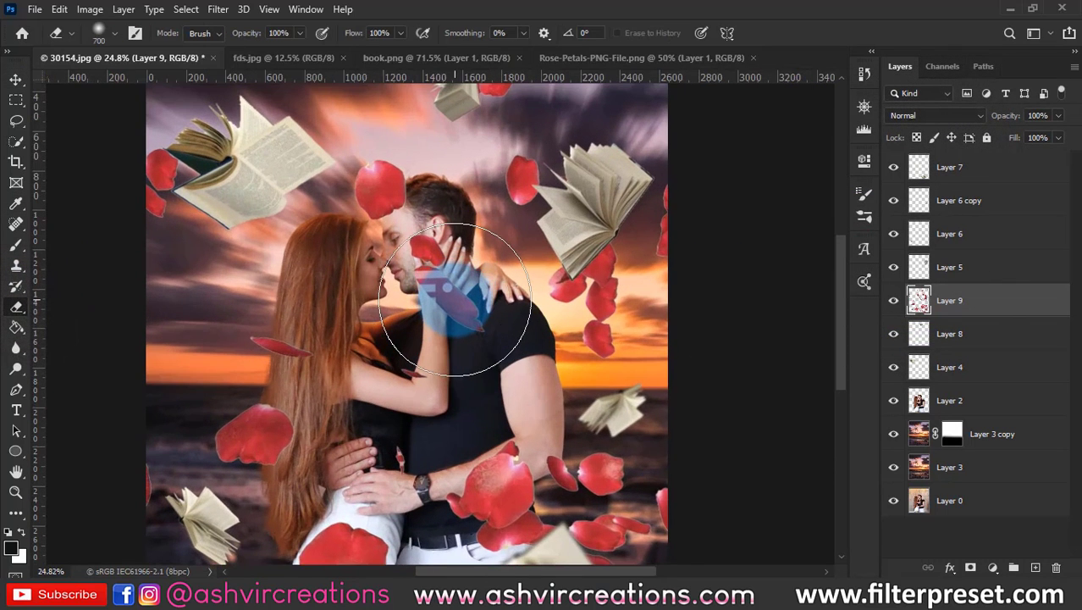
mouse_move(439, 286)
mouse_down()
mouse_move(424, 252)
mouse_move(438, 295)
mouse_move(432, 246)
mouse_move(422, 277)
mouse_move(424, 262)
mouse_move(483, 320)
mouse_move(463, 342)
mouse_move(473, 336)
mouse_move(437, 254)
mouse_move(374, 197)
mouse_move(385, 150)
mouse_move(404, 209)
mouse_move(376, 175)
mouse_move(397, 171)
mouse_move(388, 230)
mouse_move(415, 186)
mouse_move(423, 273)
mouse_up()
Step: Shift the petals slightly left and move Layer 9 between Layer 4 and Layer 2 in the stack
key(v)
scroll(463, 342, down, 2)
drag(554, 328, 543, 326)
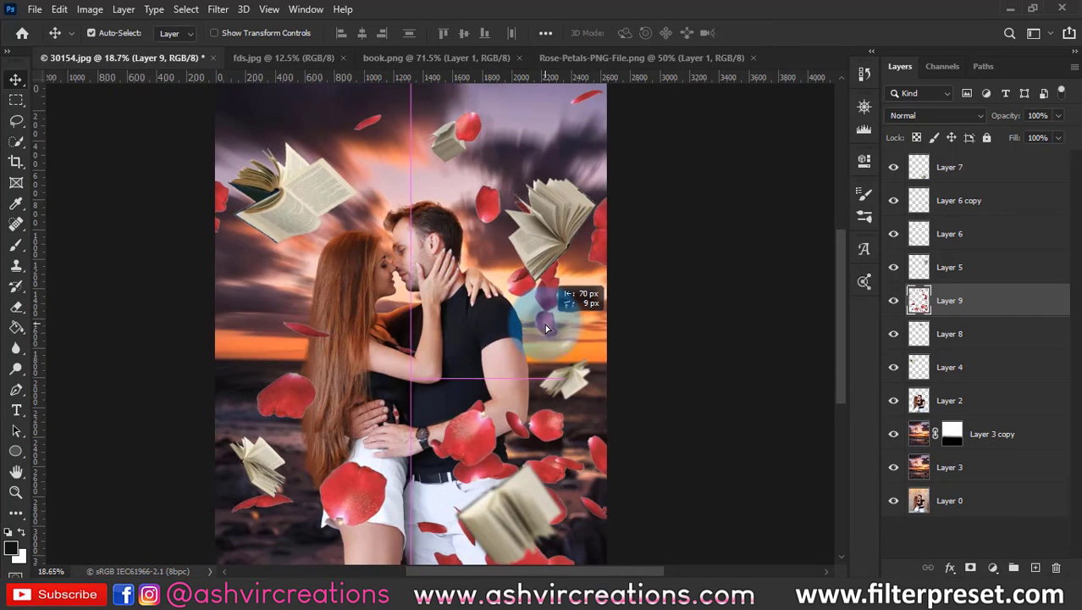
drag(939, 306, 955, 389)
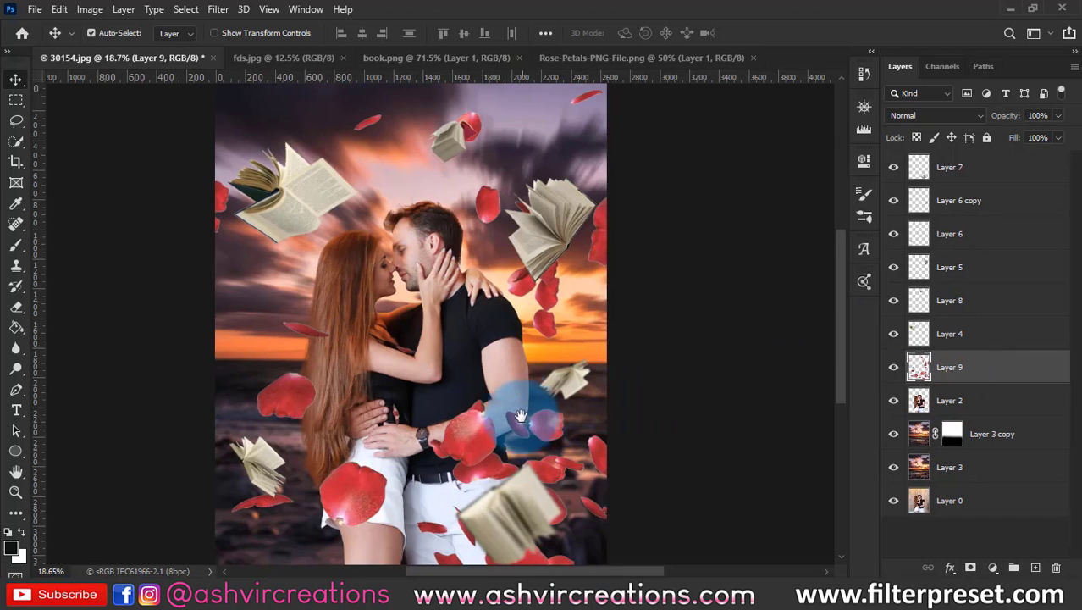
Step: Erase the large petals over the man's forearm and waist on Layer 9 with a 250 px soft eraser
drag(521, 419, 519, 353)
scroll(516, 354, up, 2)
scroll(419, 325, up, 1)
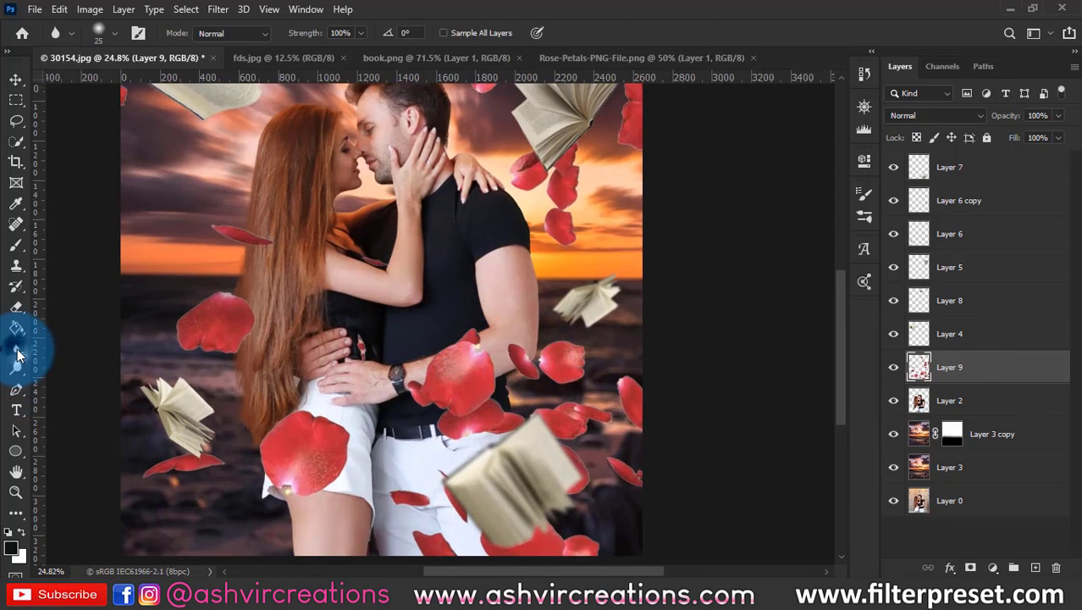
click(17, 306)
mouse_move(459, 338)
mouse_down()
mouse_move(405, 382)
mouse_move(489, 367)
mouse_move(485, 399)
mouse_move(446, 409)
mouse_up()
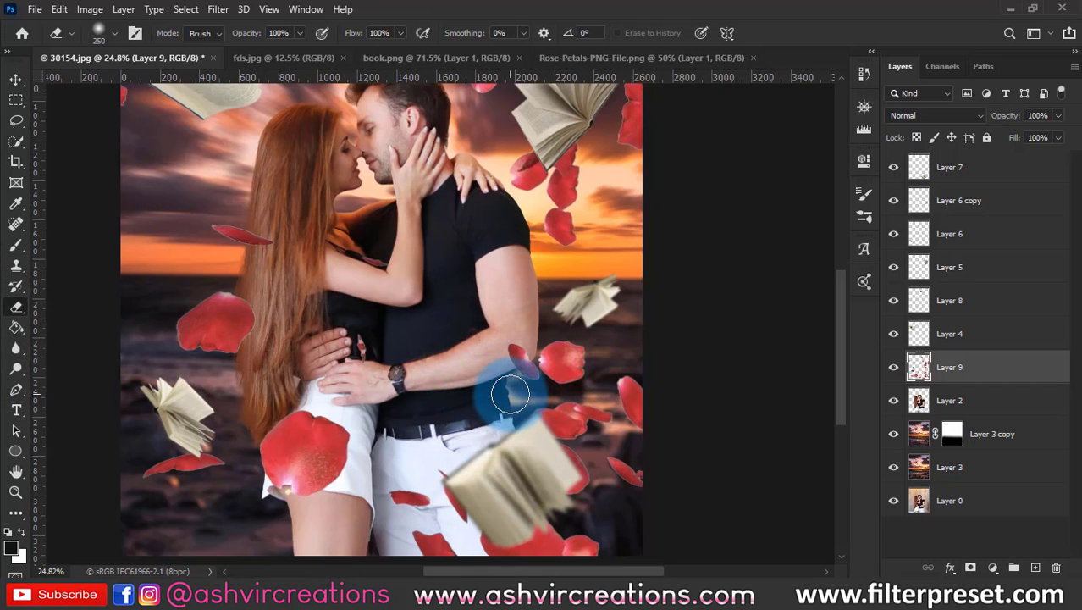
Step: Switch to a hard 175 px eraser and remove the remaining petal at the man's elbow
scroll(508, 385, up, 6)
scroll(518, 366, up, 2)
right_click(459, 375)
click(710, 340)
key(Return)
key(bracketleft)
key(bracketleft)
key(bracketleft)
click(448, 293)
mouse_move(362, 377)
mouse_down()
mouse_move(254, 360)
mouse_move(258, 385)
mouse_move(170, 292)
mouse_move(199, 366)
mouse_move(287, 371)
mouse_move(509, 335)
mouse_up()
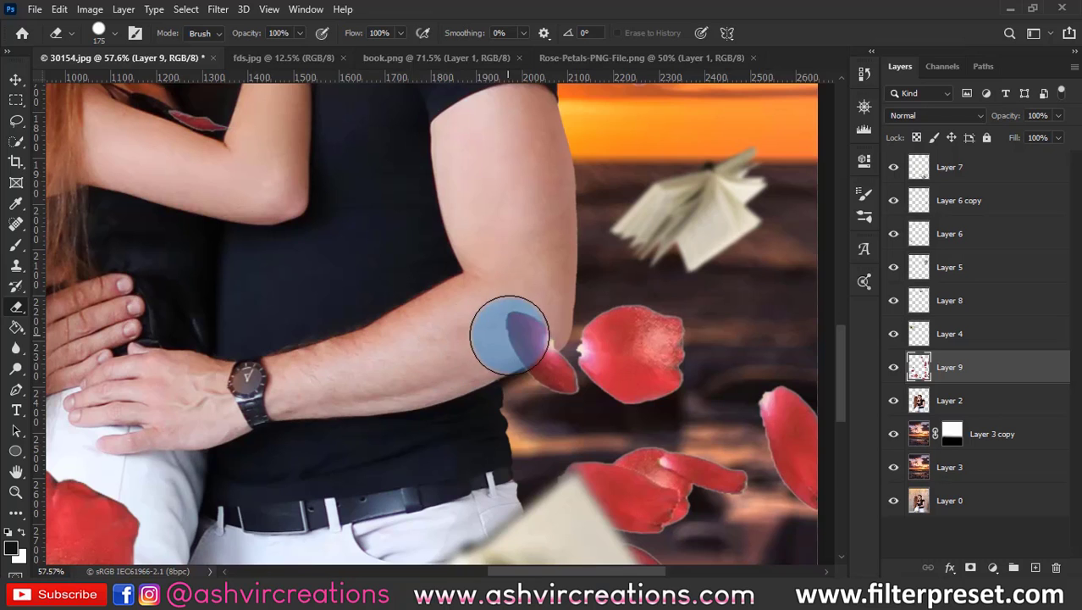
scroll(497, 411, down, 2)
scroll(507, 442, up, 1)
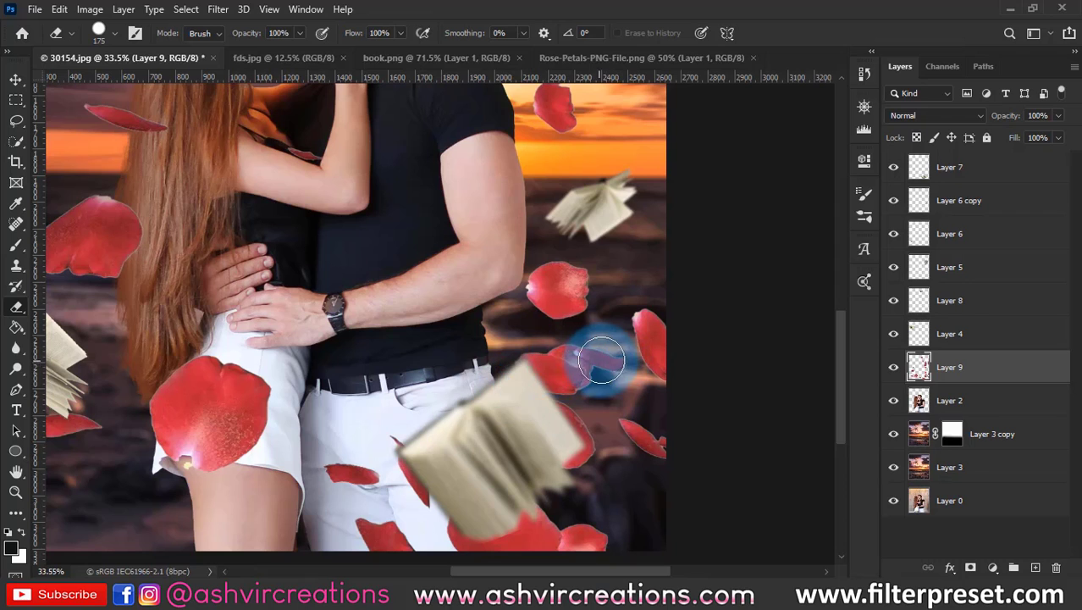
scroll(580, 447, down, 3)
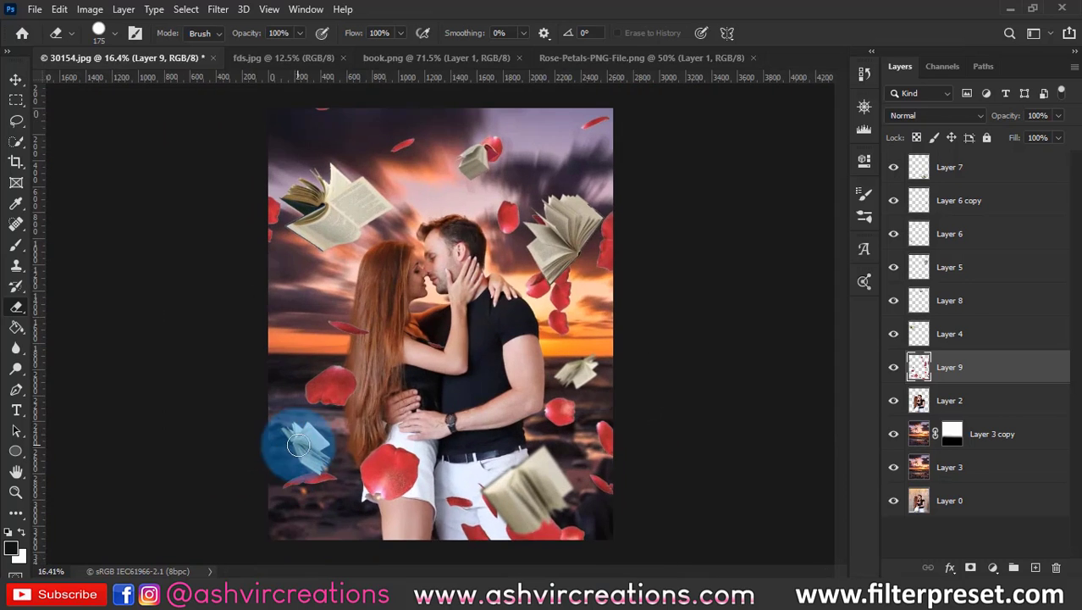
Step: Duplicate Layer 9 and apply a Gaussian Blur to the copy, with the original petals layer hidden
key(v)
scroll(423, 372, up, 3)
key(ctrl+j)
click(218, 9)
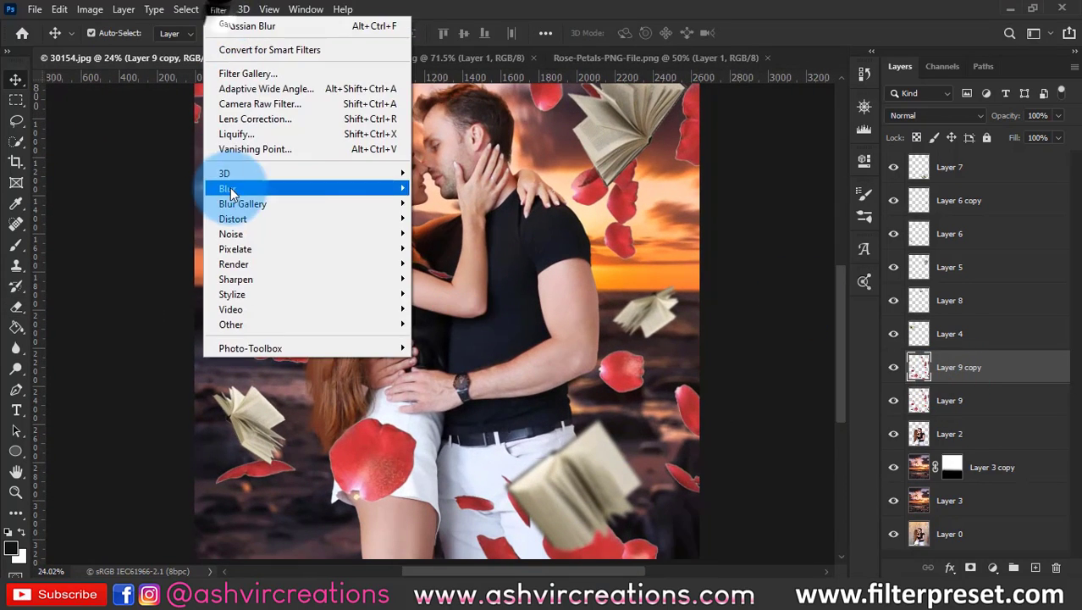
mouse_move(231, 191)
click(445, 249)
drag(865, 360, 974, 569)
click(1006, 172)
click(217, 8)
click(278, 22)
key(Return)
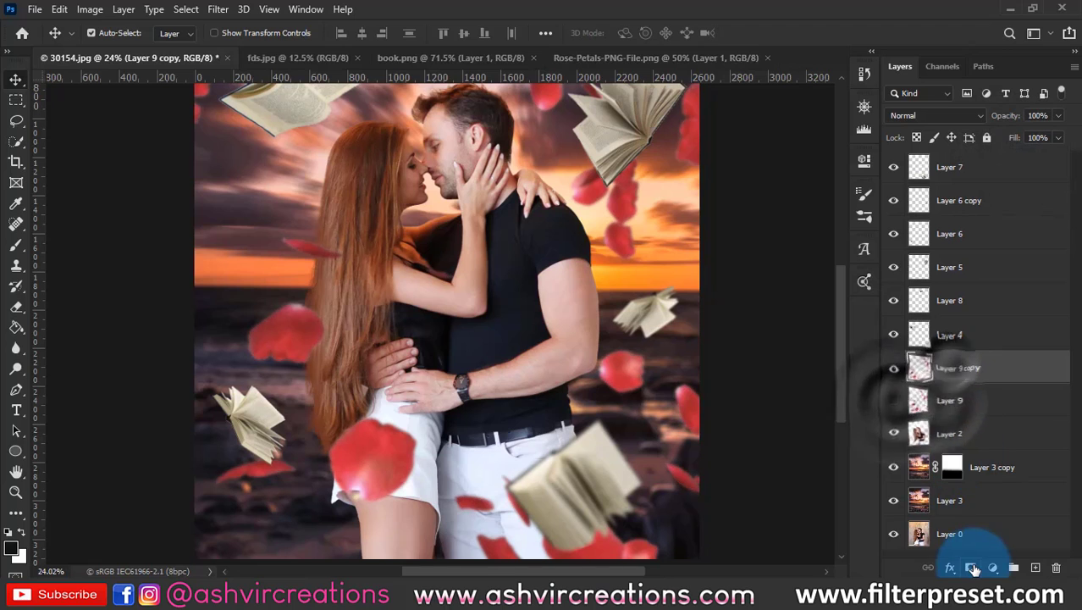
Step: Add a layer mask to Layer 9 copy and brush black over the petals on the woman's hair and below the small left book
click(970, 567)
click(16, 245)
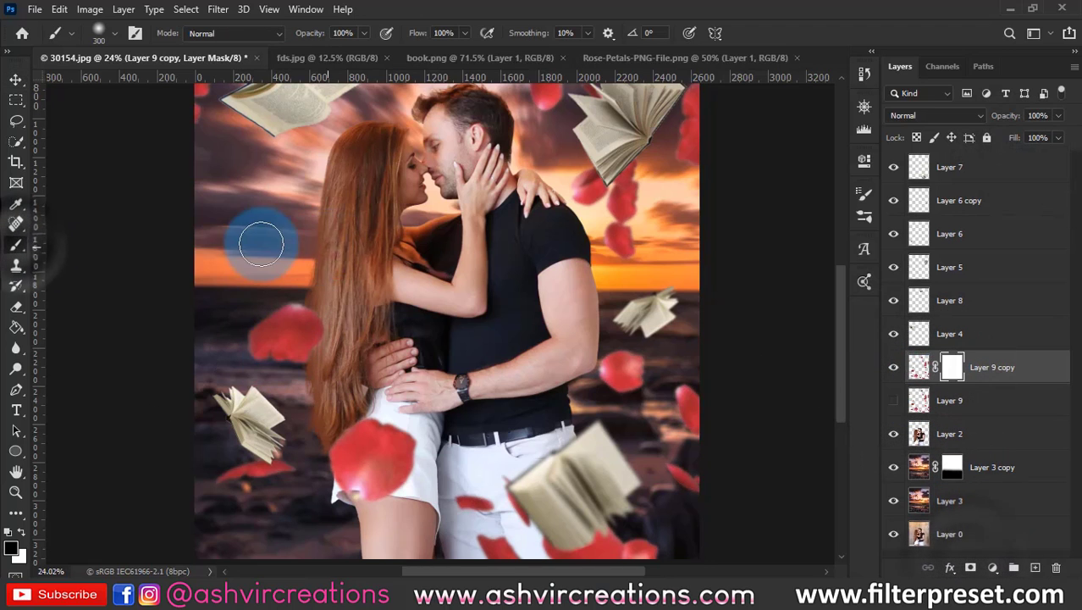
click(267, 244)
scroll(267, 243, down, 1)
click(283, 442)
scroll(282, 439, down, 2)
Step: Enlarge the brush and mask out the blurred petals in the sky and around the upper books
key(])
key(])
click(245, 213)
click(301, 114)
click(406, 132)
click(584, 108)
click(569, 288)
Step: Mask out the blurred petal beside the large book on the man's trousers with a 300 px brush, and show Layer 9 again
scroll(603, 405, up, 1)
key([)
key([)
scroll(597, 404, down, 1)
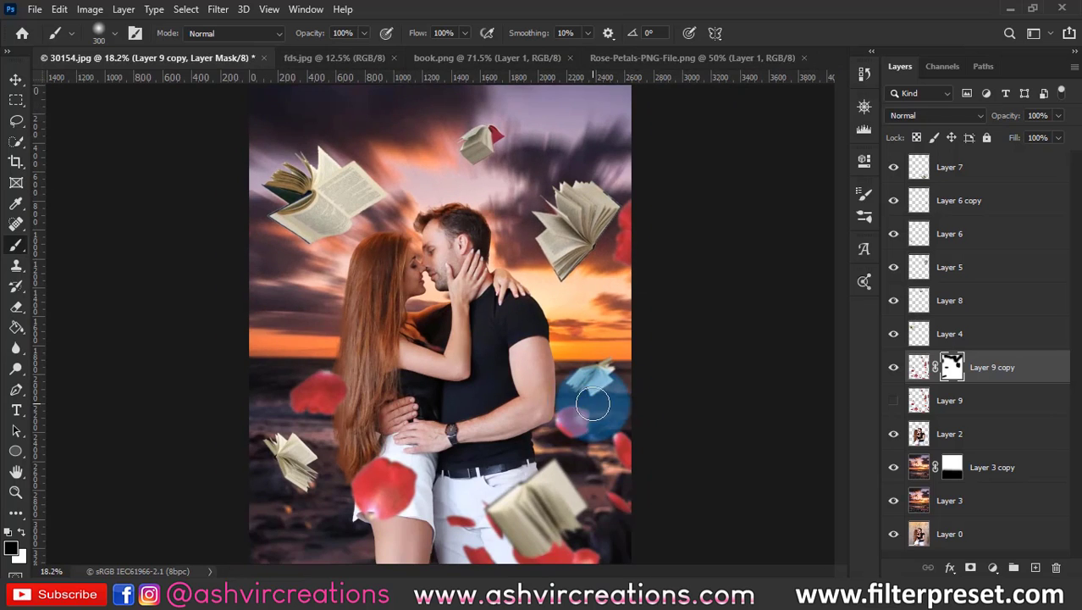
scroll(575, 372, up, 1)
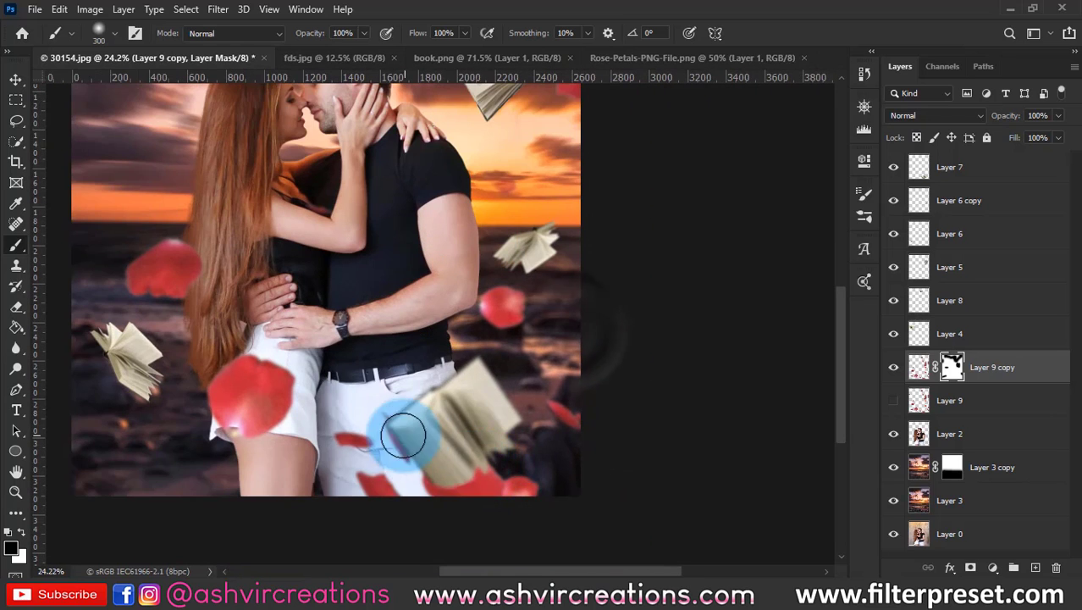
mouse_move(411, 419)
mouse_down()
mouse_move(357, 435)
mouse_move(374, 415)
mouse_up()
scroll(374, 415, down, 1)
click(893, 400)
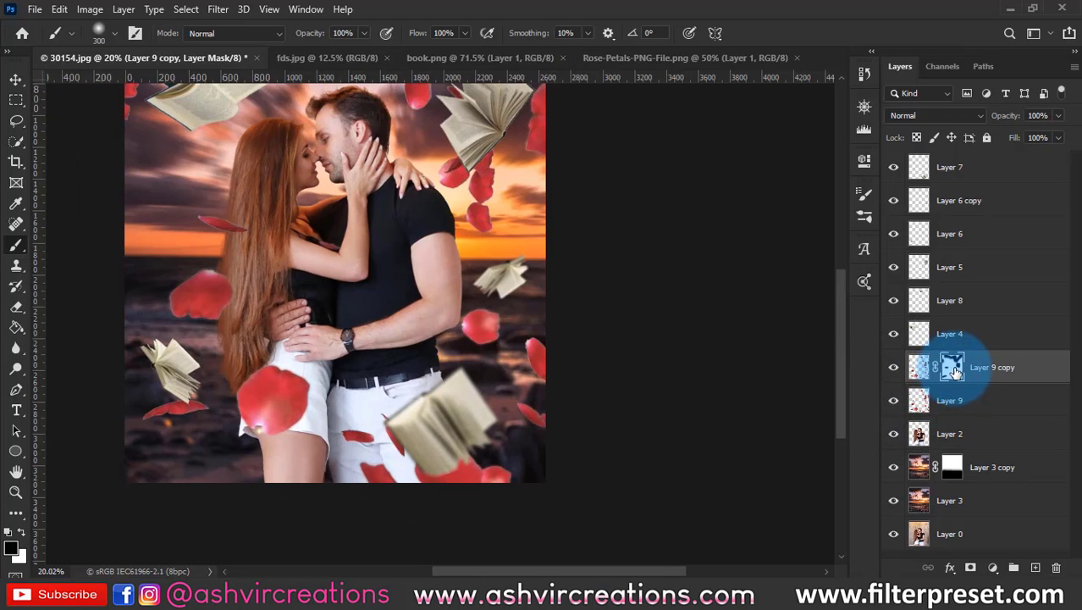
Step: Select Layer 9 and erase the sharp petal behind the small book in the sky with a 175 px eraser
ctrl+click(952, 403)
click(951, 401)
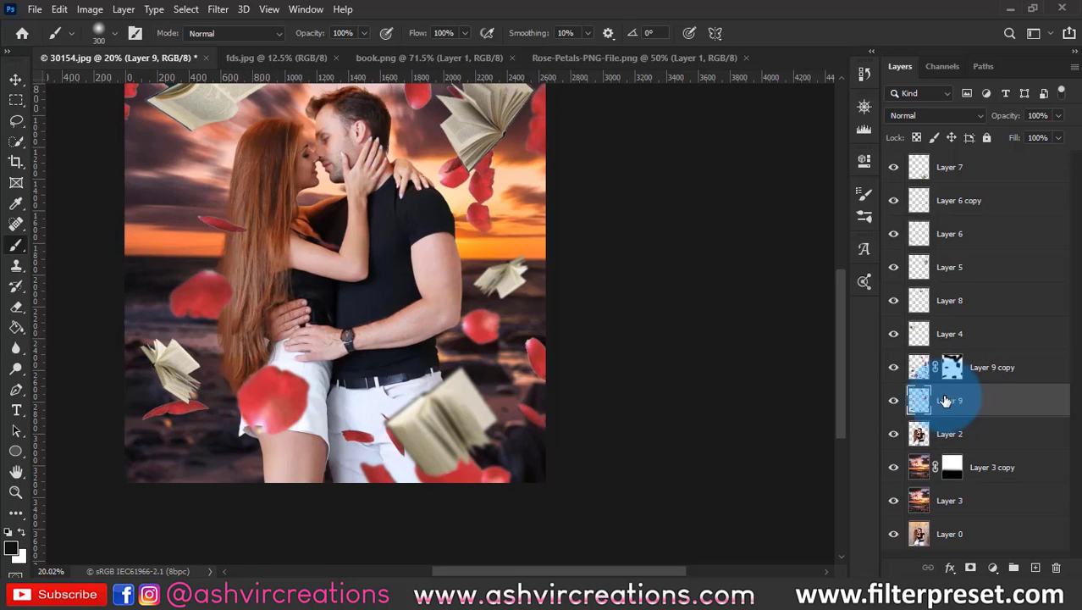
scroll(270, 314, down, 4)
scroll(279, 314, up, 1)
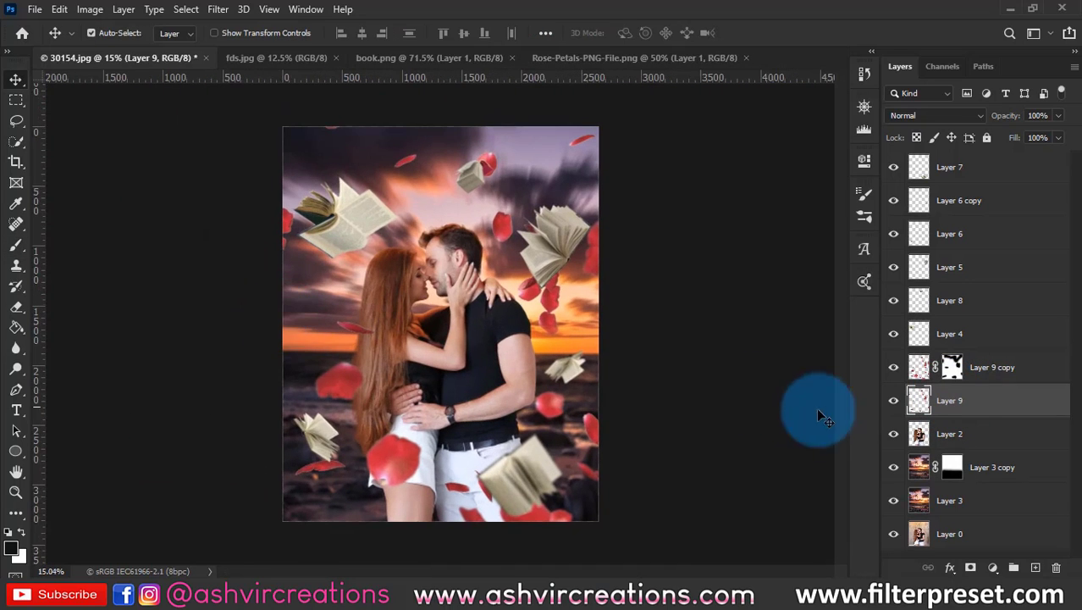
click(894, 401)
click(894, 401)
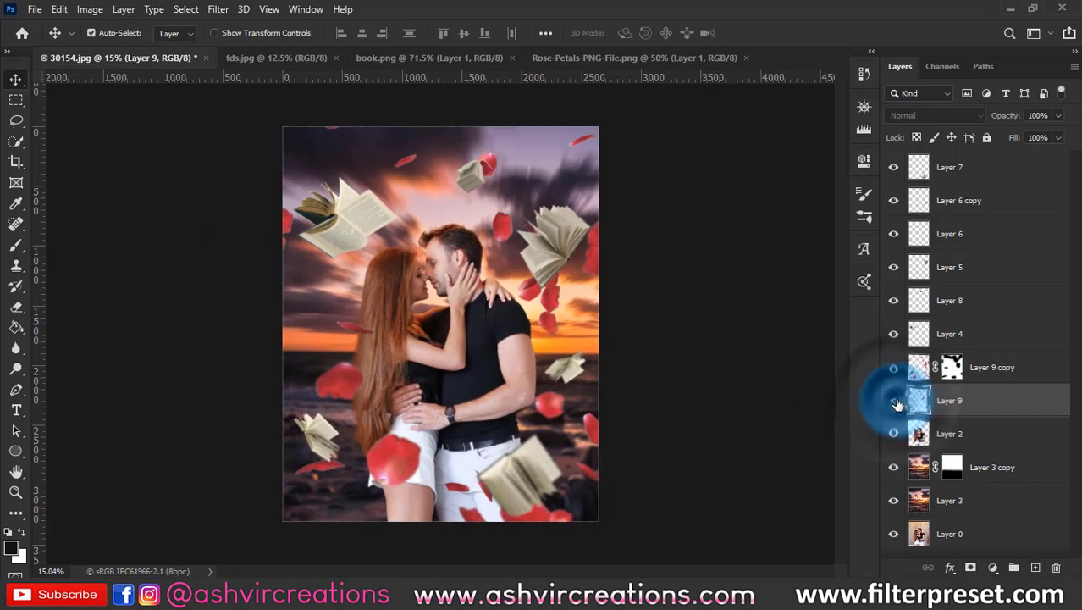
scroll(550, 166, up, 2)
scroll(555, 168, up, 1)
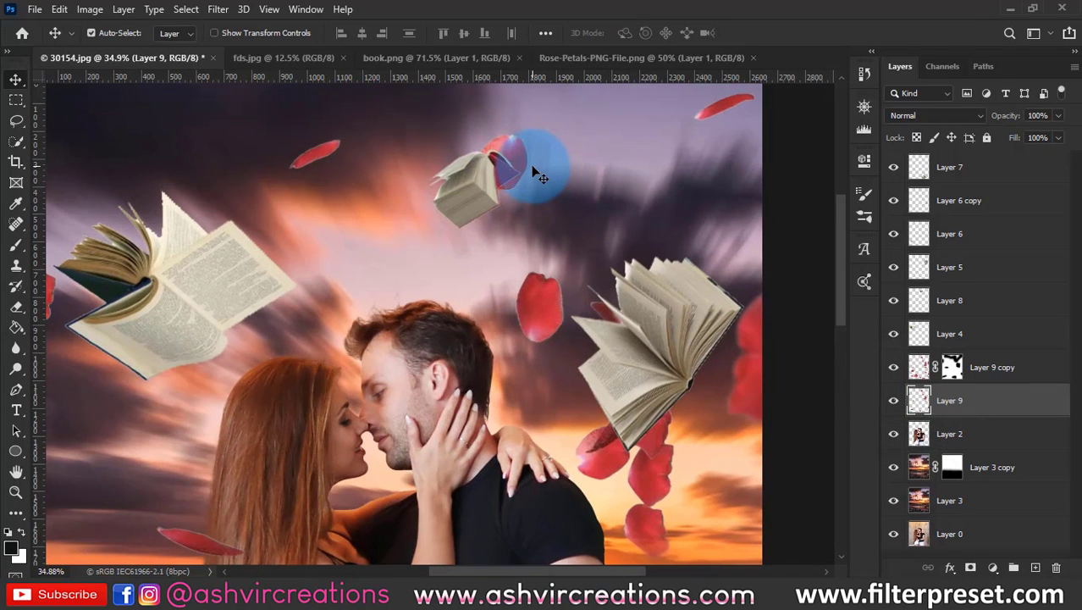
key(e)
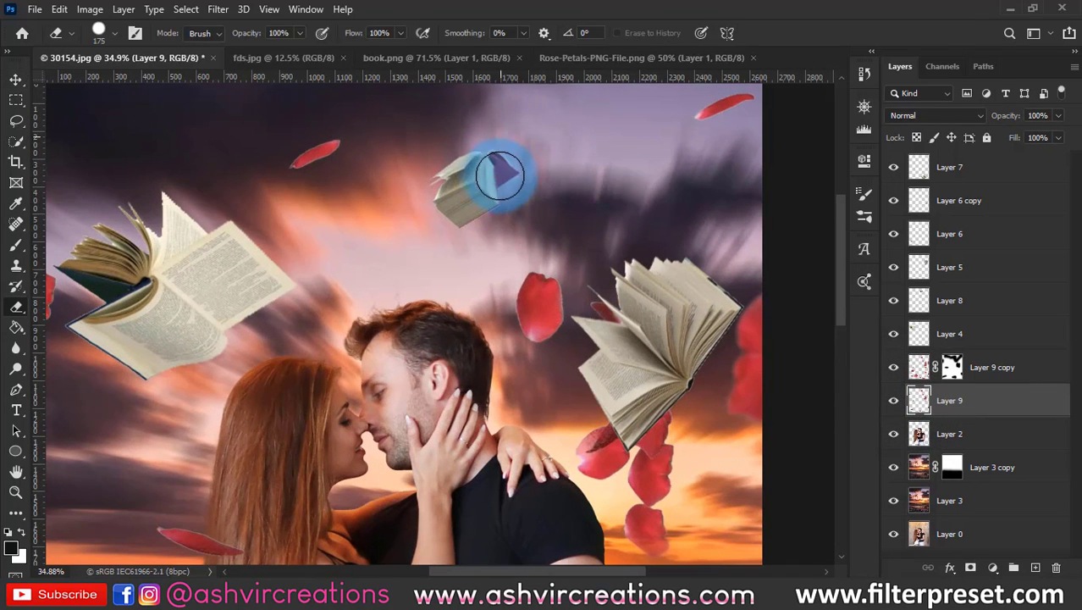
scroll(497, 176, down, 1)
Step: Compare the composition with Layer 9 hidden and shown
key(v)
click(892, 403)
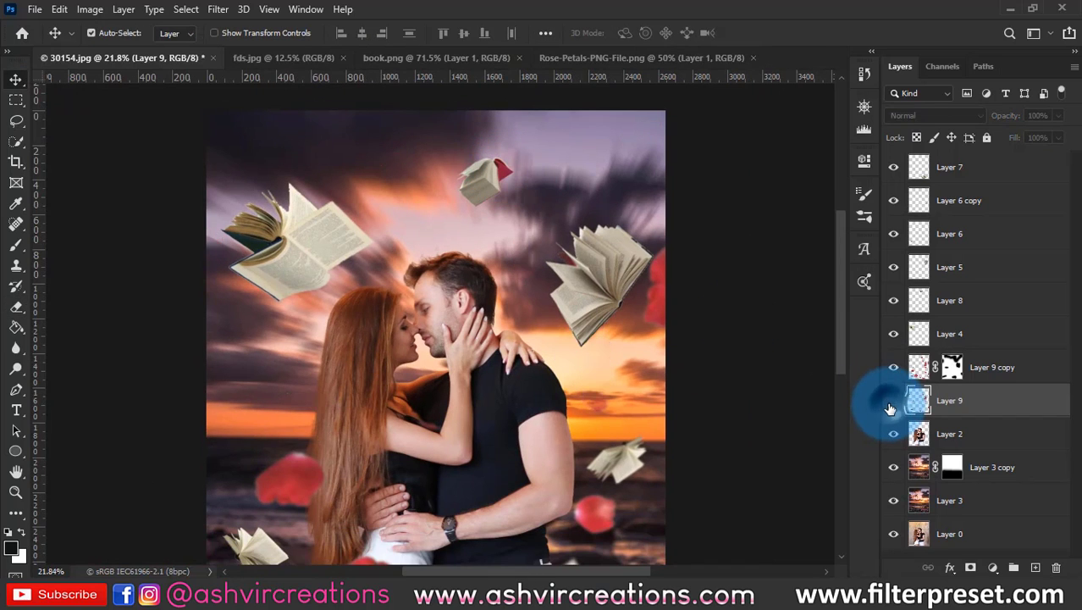
click(891, 403)
scroll(456, 262, down, 1)
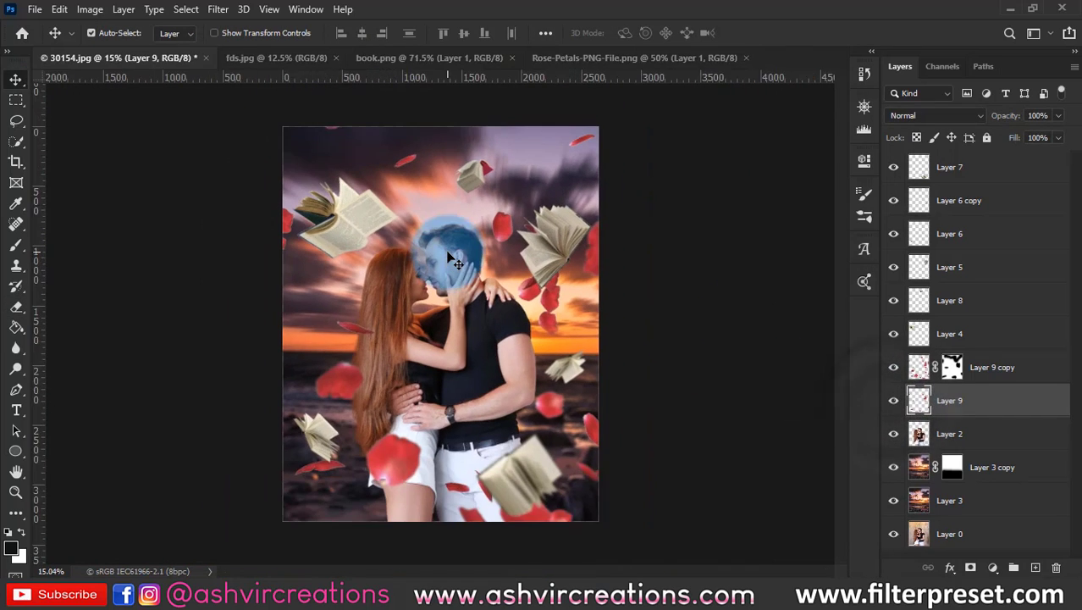
scroll(386, 476, up, 2)
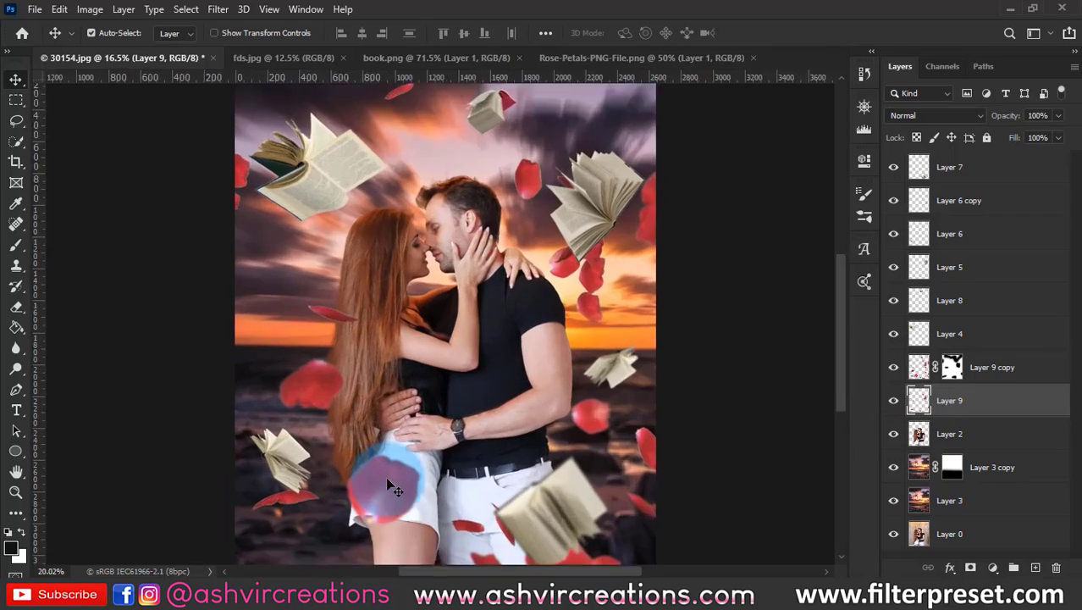
Step: Apply the layer mask of Layer 9 copy and lasso the blurred petal on the woman's shorts
click(395, 481)
scroll(394, 481, down, 2)
scroll(381, 473, up, 1)
scroll(372, 465, up, 3)
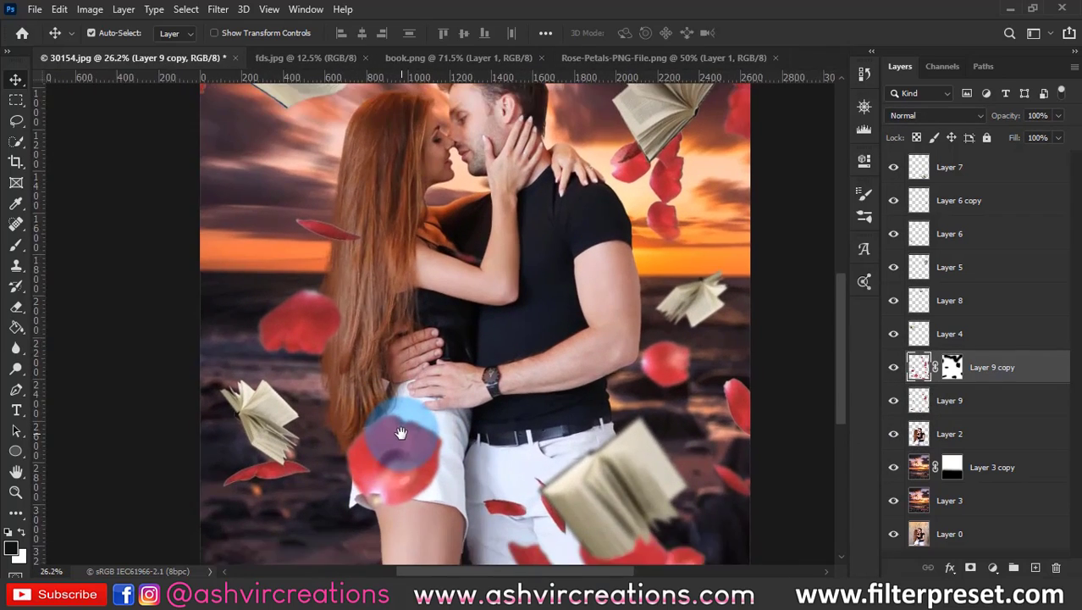
drag(952, 366, 946, 421)
click(16, 120)
mouse_move(346, 290)
mouse_down()
mouse_move(492, 283)
mouse_move(416, 249)
mouse_move(358, 283)
mouse_move(364, 291)
mouse_up()
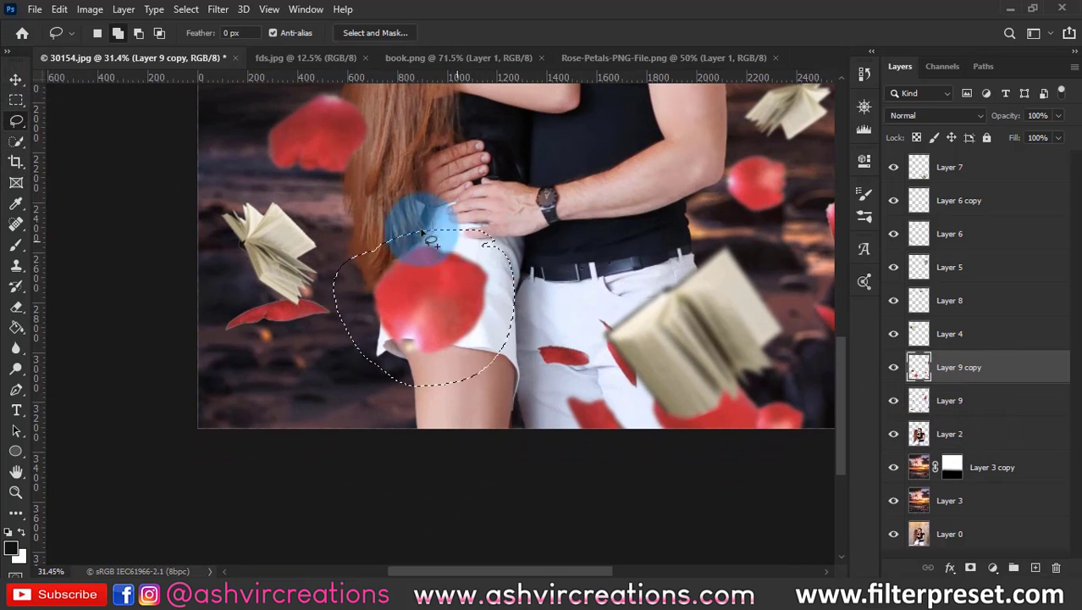
Step: Reposition the selected blurred petal on the woman's shorts and rotate it with Free Transform
key(v)
mouse_move(408, 222)
mouse_down()
mouse_move(491, 318)
mouse_move(493, 349)
mouse_move(487, 309)
mouse_move(524, 298)
mouse_move(508, 279)
mouse_up()
key(ctrl+t)
drag(481, 317, 468, 311)
key(Return)
Step: Soften the cut-out edges of the man's shoulder and the couple's bodies on Layer 2 with a 40 px Blur tool at 100% strength
click(974, 434)
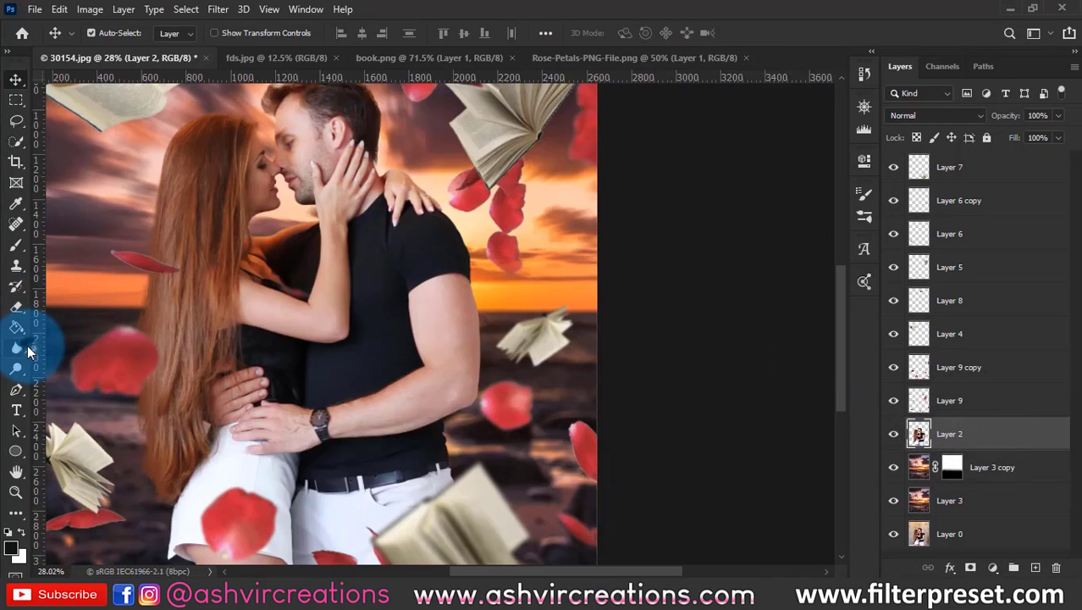
click(17, 348)
scroll(433, 215, up, 5)
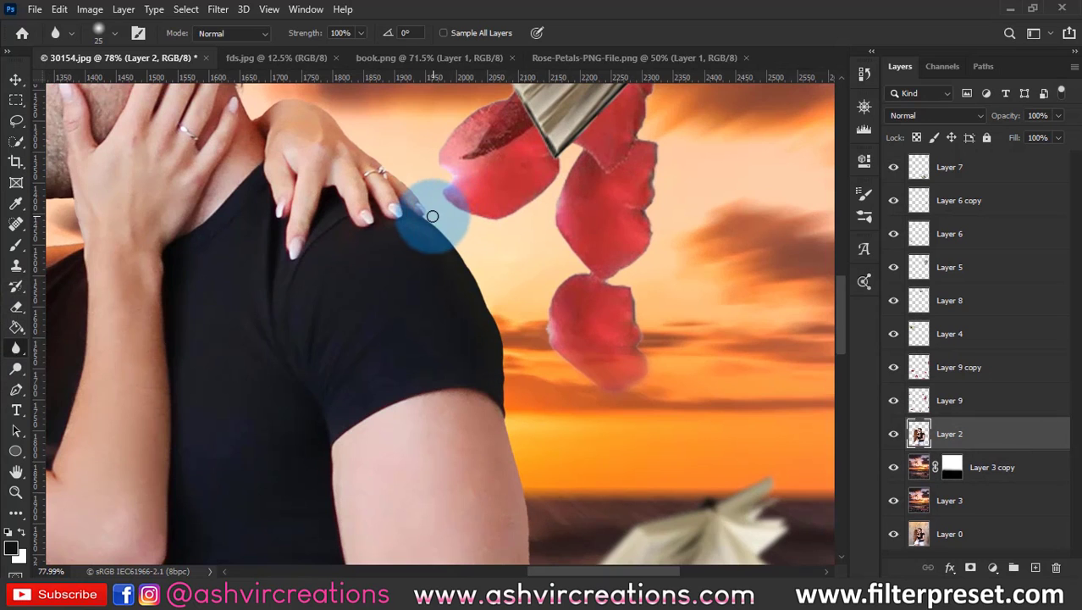
mouse_move(439, 229)
mouse_down()
mouse_move(478, 279)
mouse_move(508, 368)
mouse_up()
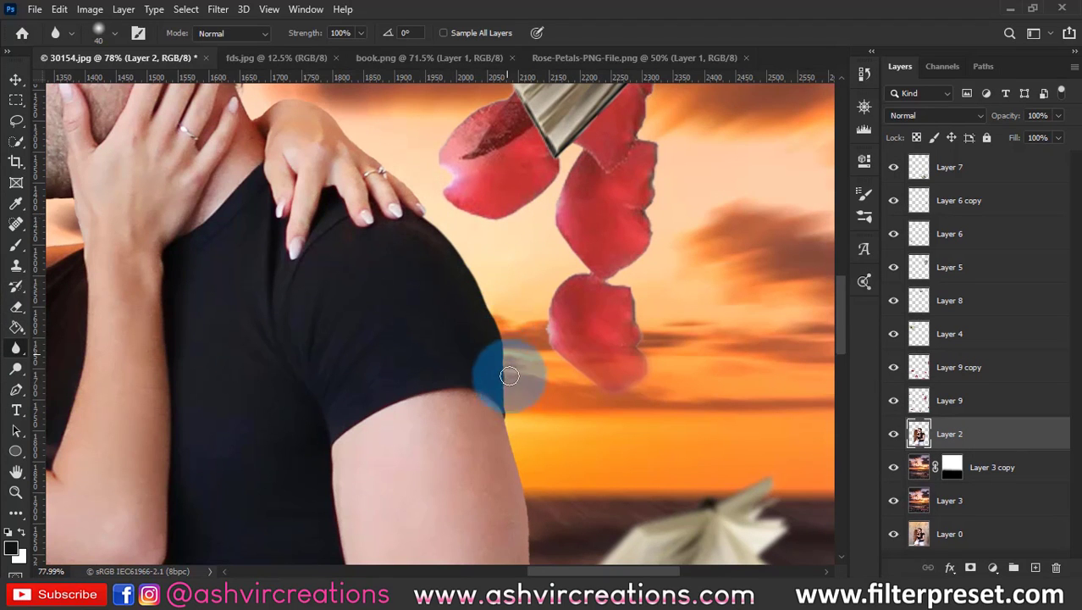
mouse_move(517, 310)
mouse_down()
mouse_move(490, 221)
mouse_move(489, 347)
mouse_move(456, 452)
mouse_move(387, 481)
mouse_up()
mouse_move(419, 477)
mouse_down()
mouse_move(406, 244)
mouse_move(390, 340)
mouse_move(403, 424)
mouse_up()
drag(227, 343, 782, 258)
drag(252, 413, 336, 236)
mouse_move(262, 238)
mouse_down()
mouse_move(275, 369)
mouse_move(358, 508)
mouse_move(346, 539)
mouse_up()
mouse_move(347, 508)
mouse_down()
mouse_move(367, 381)
mouse_move(352, 332)
mouse_up()
click(346, 332)
mouse_move(586, 386)
mouse_down()
mouse_move(603, 287)
mouse_move(371, 457)
mouse_up()
scroll(339, 347, down, 5)
drag(326, 127, 338, 475)
drag(309, 272, 410, 500)
Step: Soften the cut-out edges around the couple's faces and hair with the 40 px Blur tool
scroll(411, 444, up, 6)
mouse_move(402, 418)
mouse_down()
mouse_move(480, 354)
mouse_move(471, 285)
mouse_up()
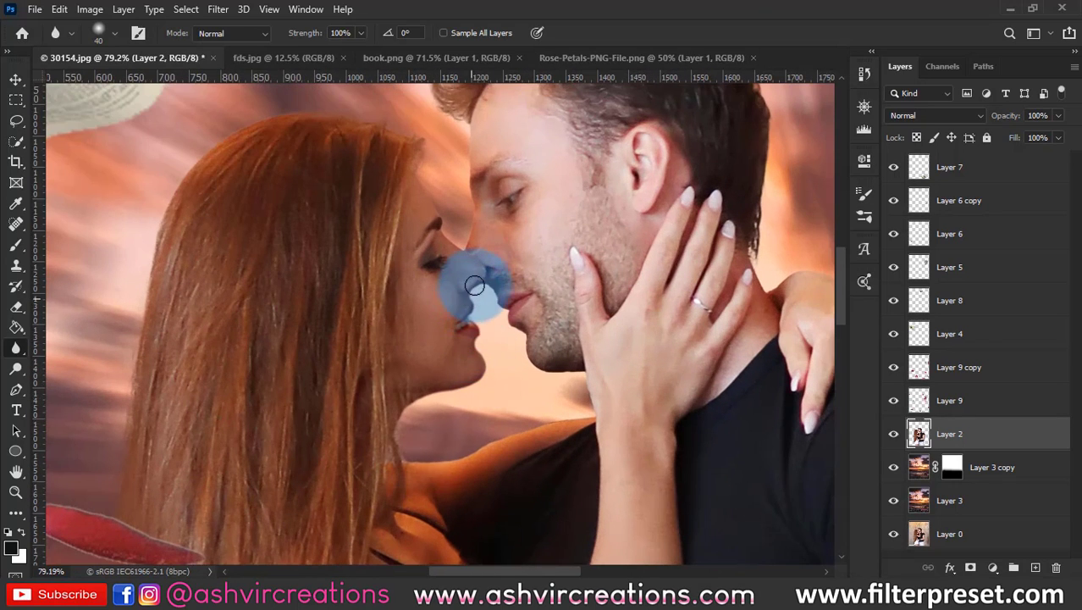
mouse_move(727, 264)
mouse_down()
mouse_move(725, 357)
mouse_move(652, 337)
mouse_move(516, 339)
mouse_up()
mouse_move(604, 355)
mouse_down()
mouse_move(662, 395)
mouse_move(716, 457)
mouse_up()
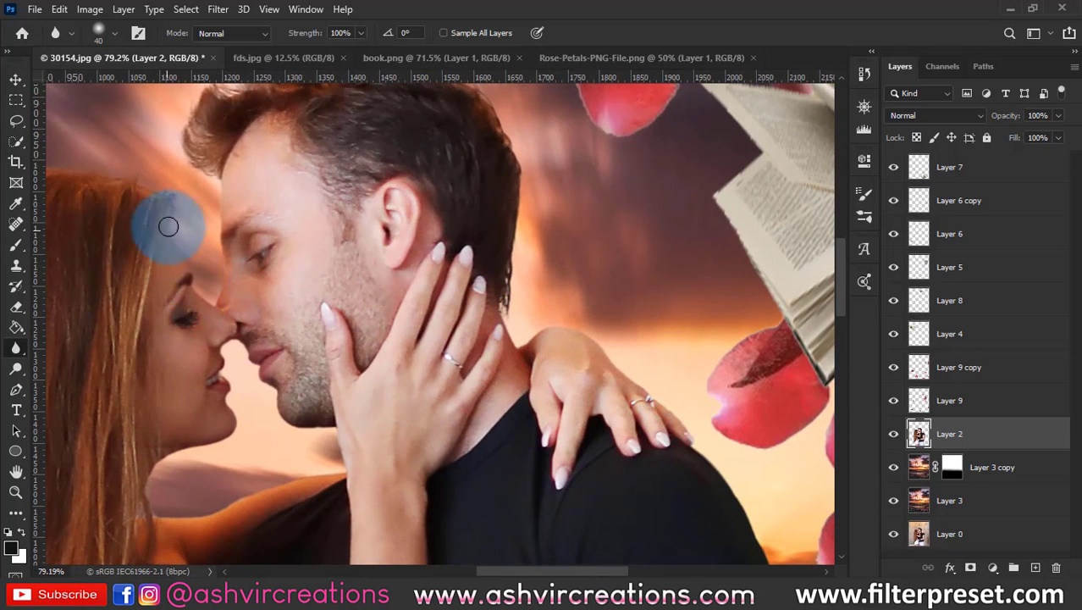
Step: Merge all layers from Layer 3 up to Layer 7 into one, leaving Layer 0 separate
scroll(192, 192, down, 10)
scroll(227, 217, up, 1)
key(v)
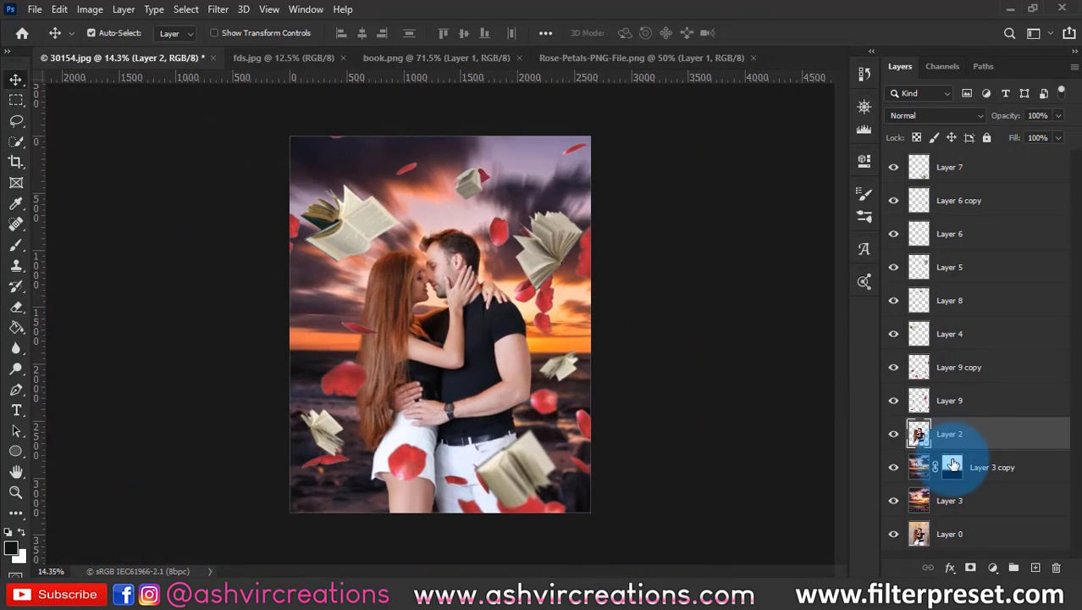
click(946, 506)
shift+click(949, 169)
right_click(953, 168)
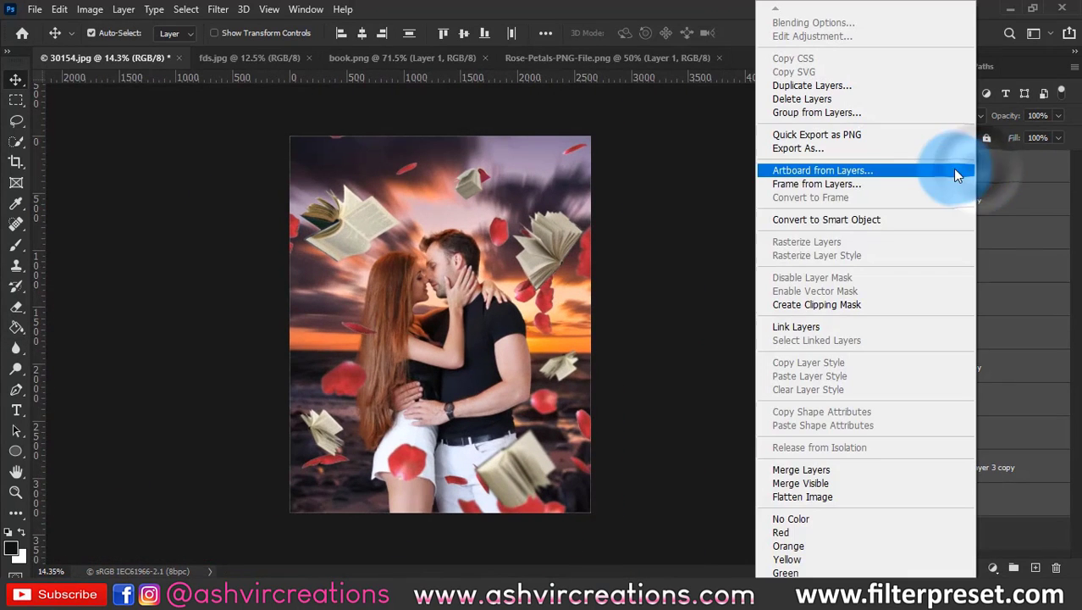
click(797, 469)
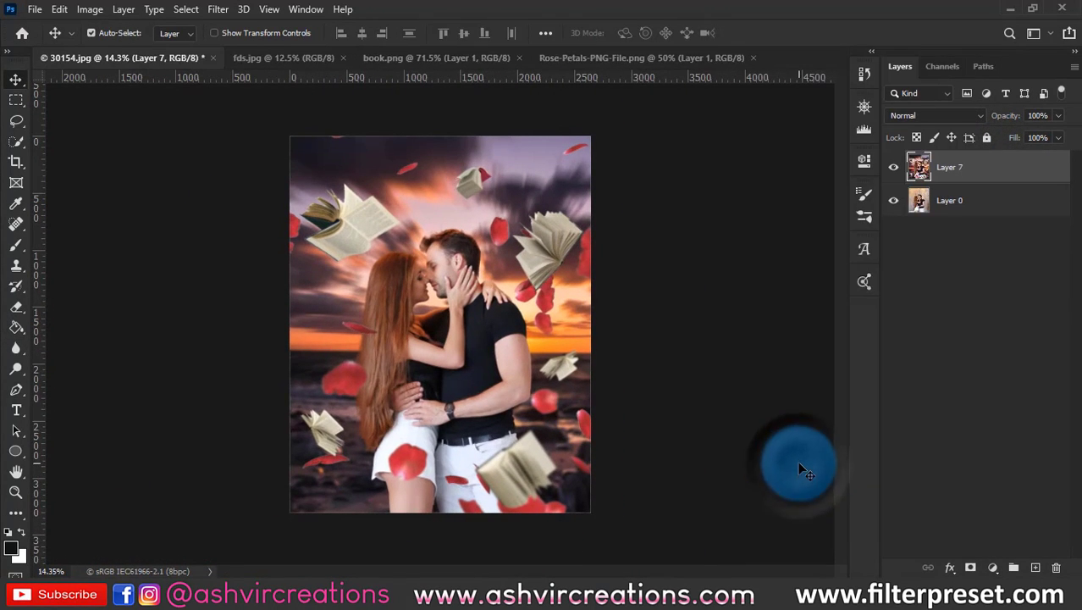
Step: Crop the document to its existing canvas bounds and fit the image in the view
key(c)
key(Return)
key(v)
key(ctrl+0)
Step: Open the Camera Raw Filter on the merged layer and apply the FP-JoanCarol Inspired preset
click(232, 13)
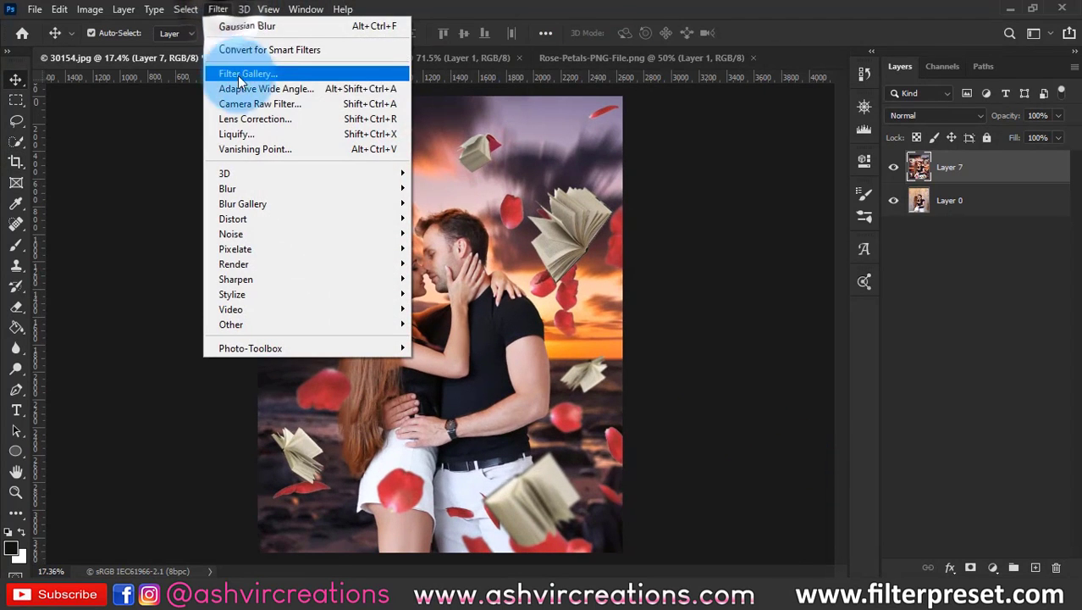
click(245, 105)
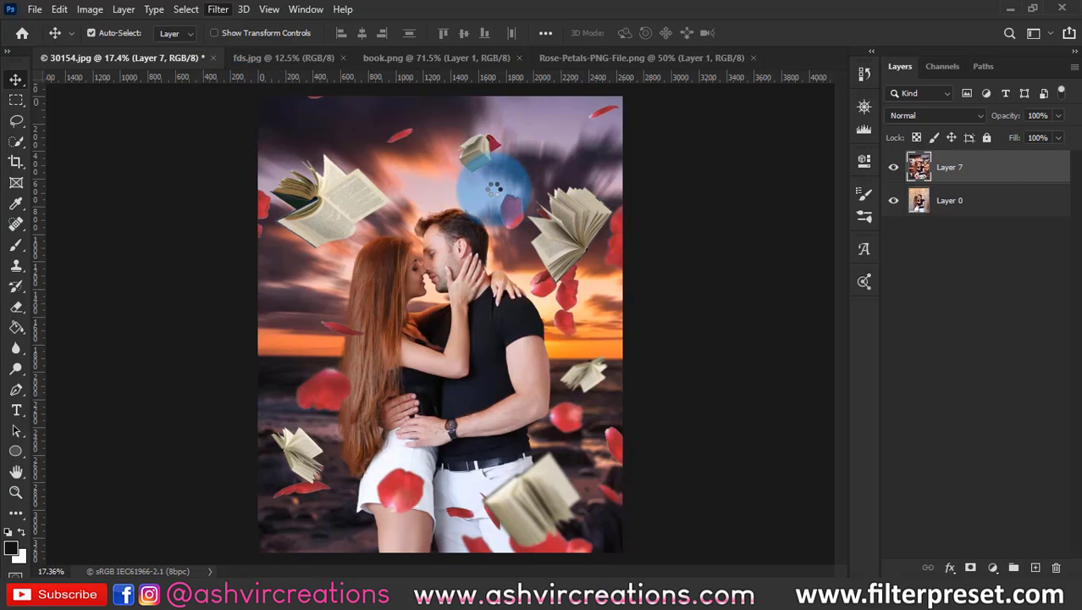
click(995, 268)
drag(968, 258, 984, 457)
scroll(982, 456, down, 5)
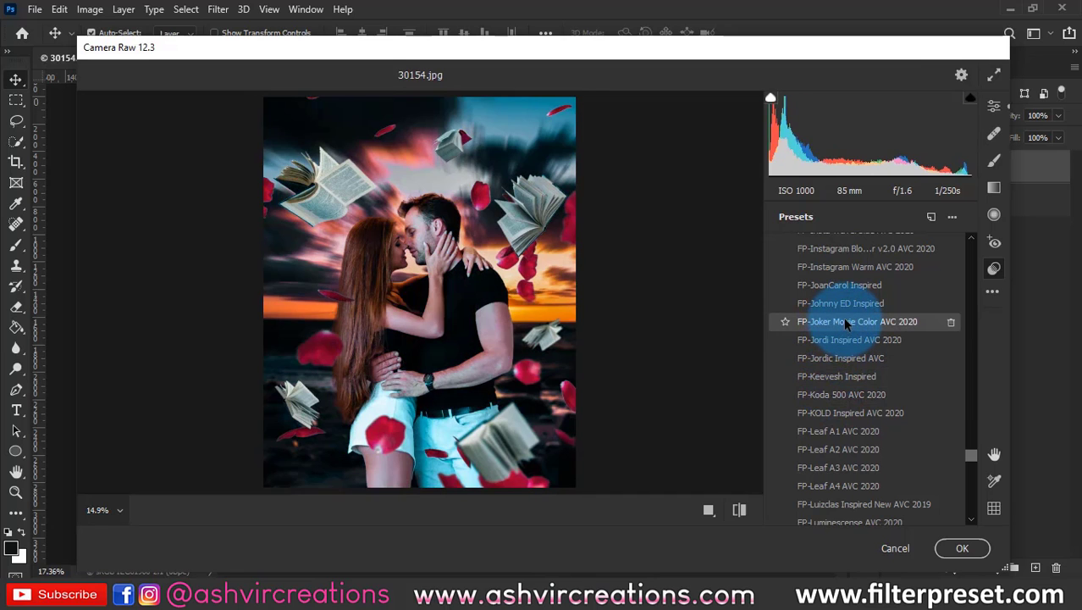
click(842, 289)
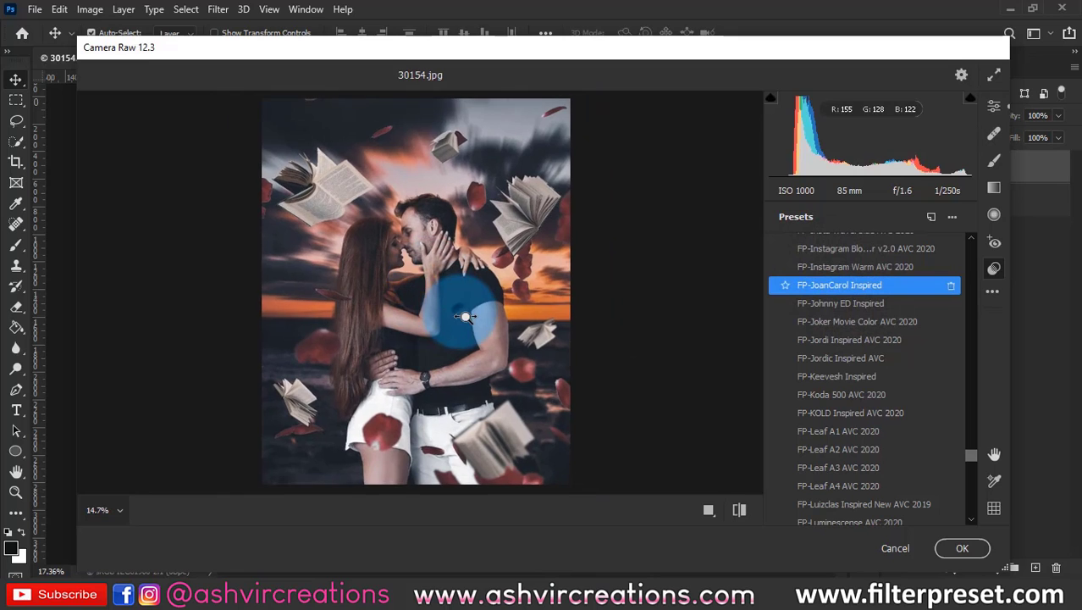
Step: Set the basic adjustments to Contrast +79, Highlights -52, Blacks +36 and Clarity +23
click(994, 105)
scroll(867, 285, up, 2)
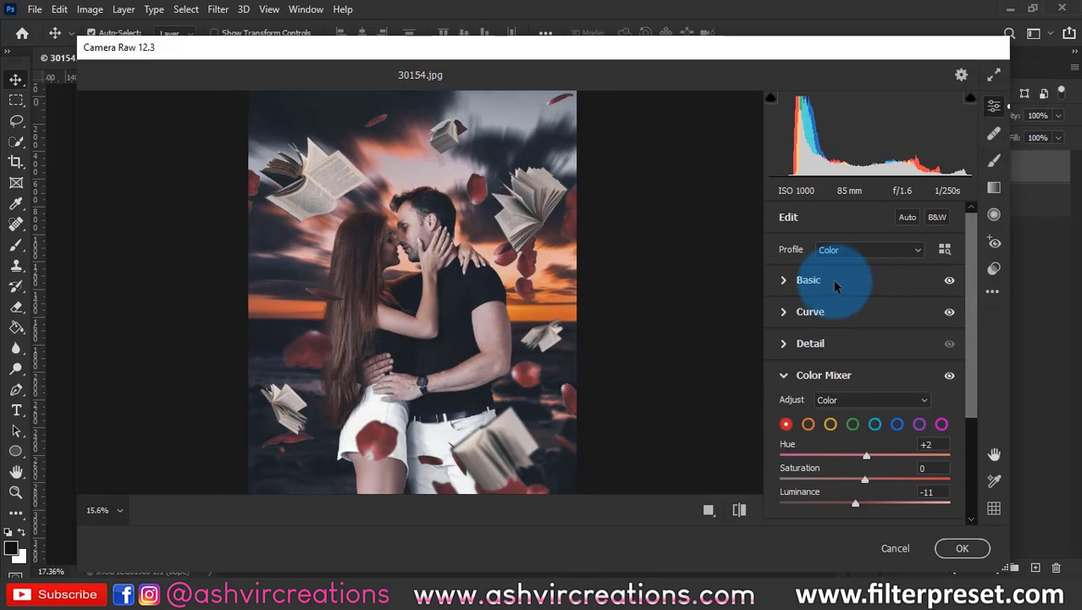
click(833, 281)
scroll(844, 381, down, 1)
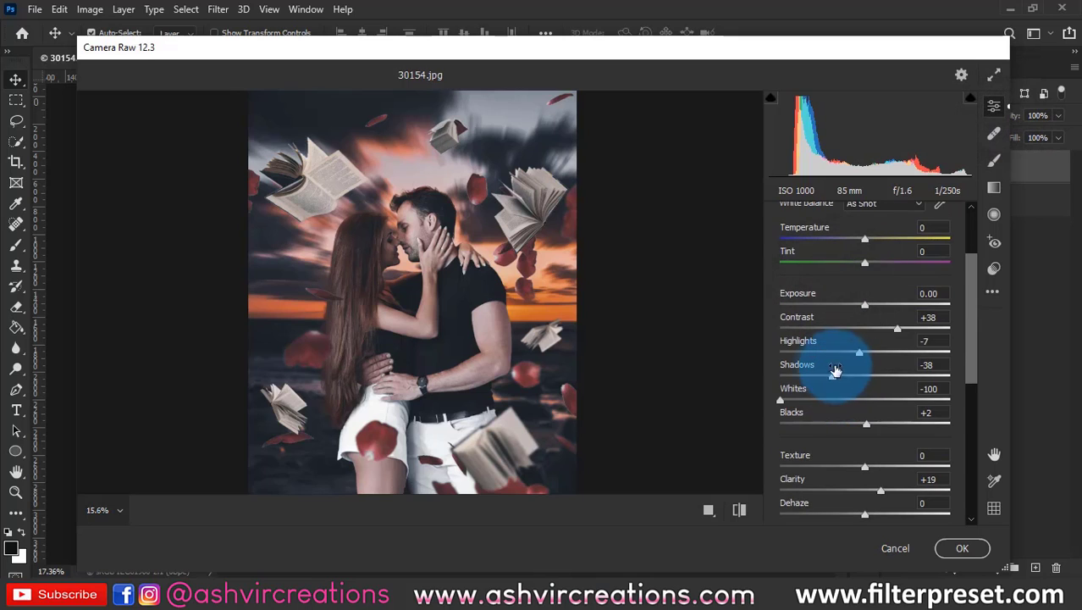
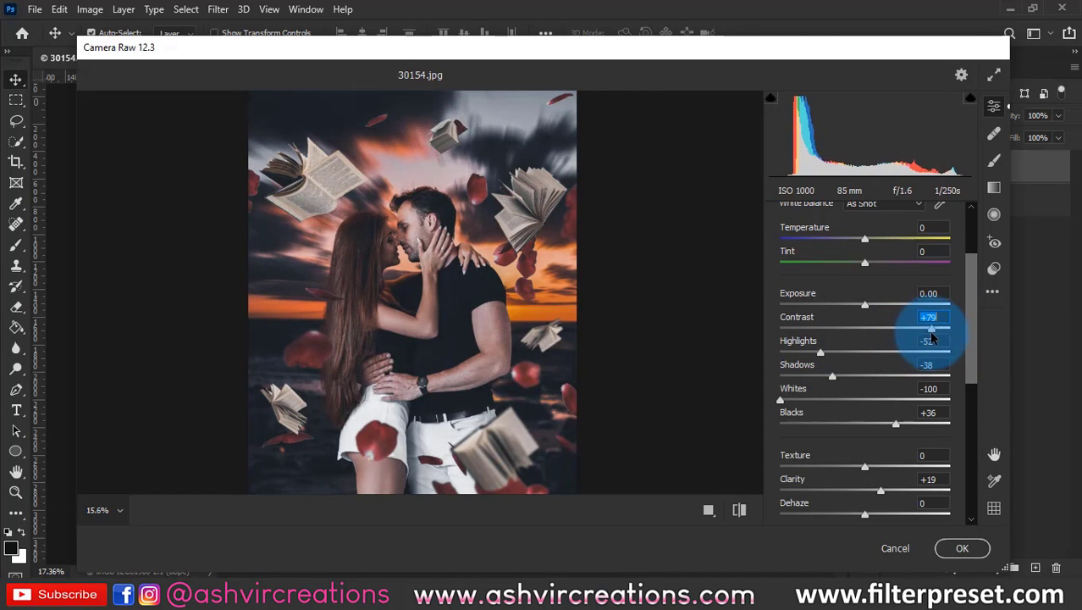
click(480, 410)
alt+click(493, 429)
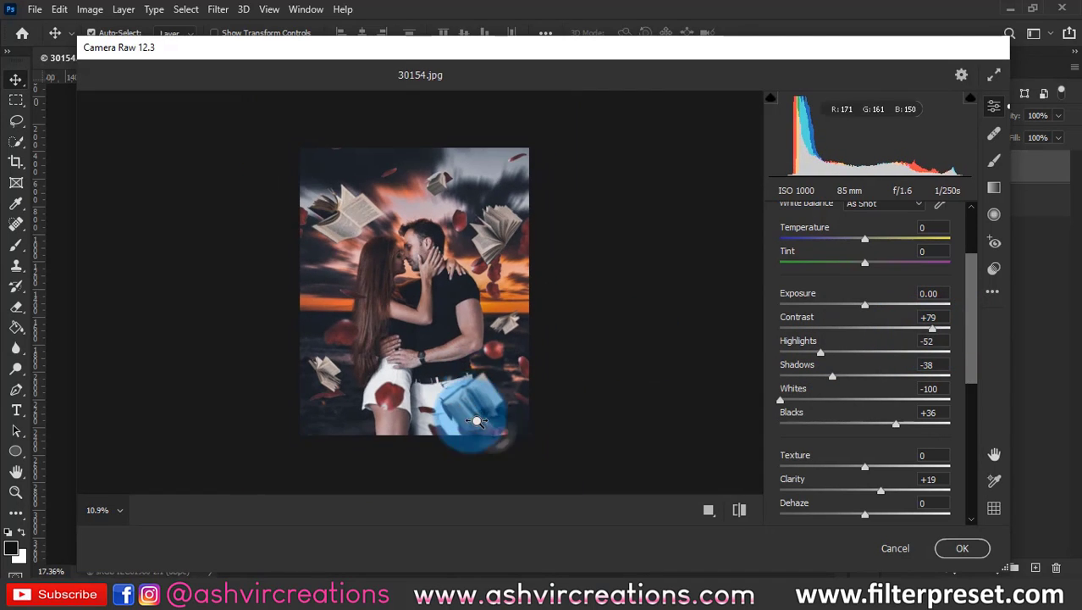
scroll(940, 406, down, 3)
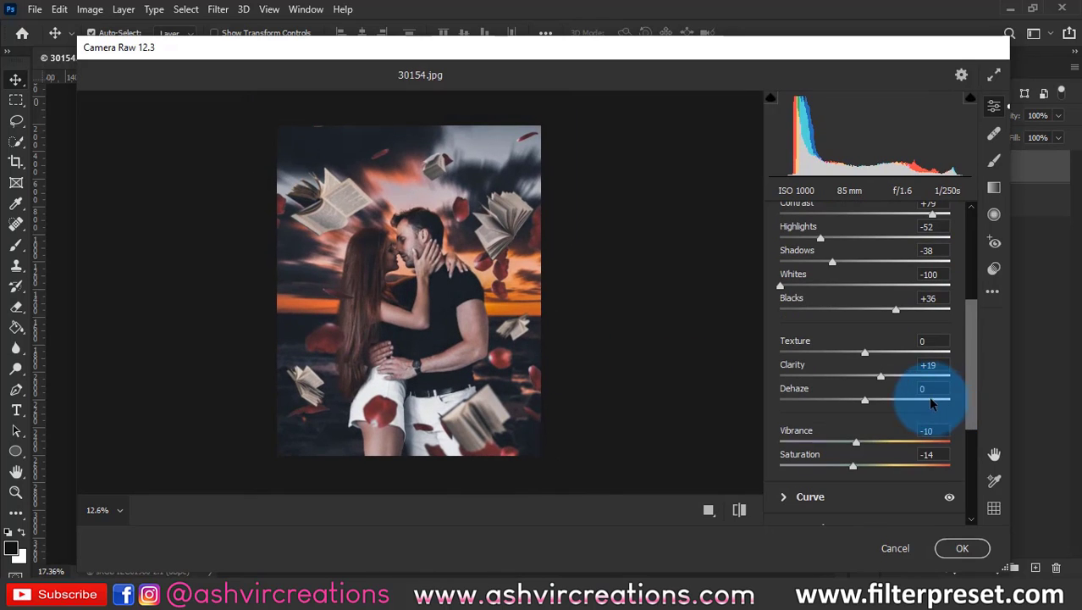
mouse_move(886, 381)
mouse_down()
mouse_move(907, 376)
mouse_move(885, 375)
mouse_up()
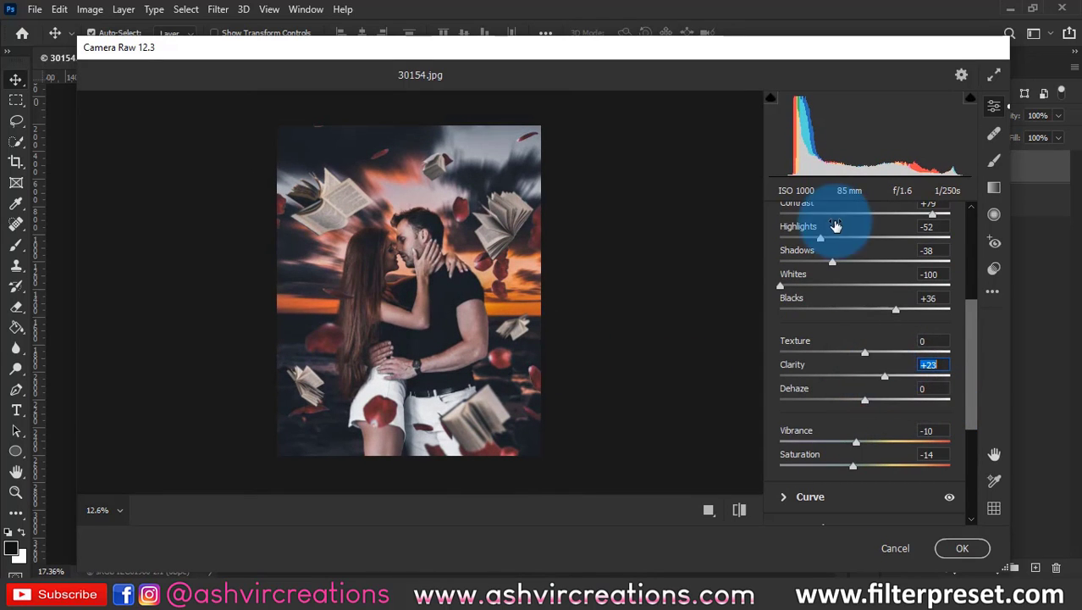
Step: Lower the tone curve's black point to about output 19 and add a midtone point at input 131, output 129
click(996, 166)
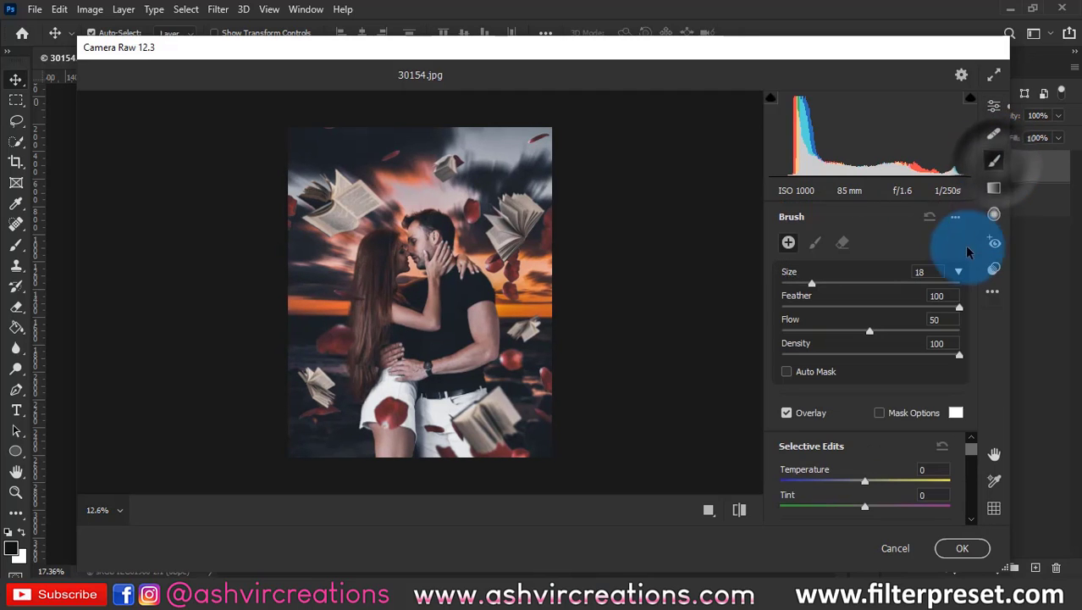
click(990, 104)
scroll(872, 230, down, 5)
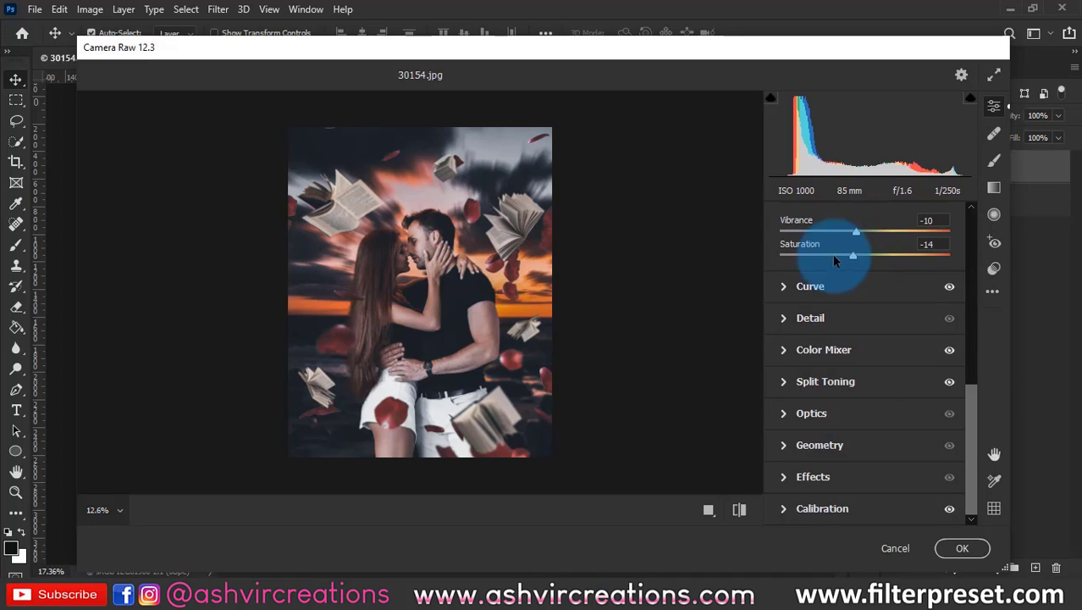
click(804, 286)
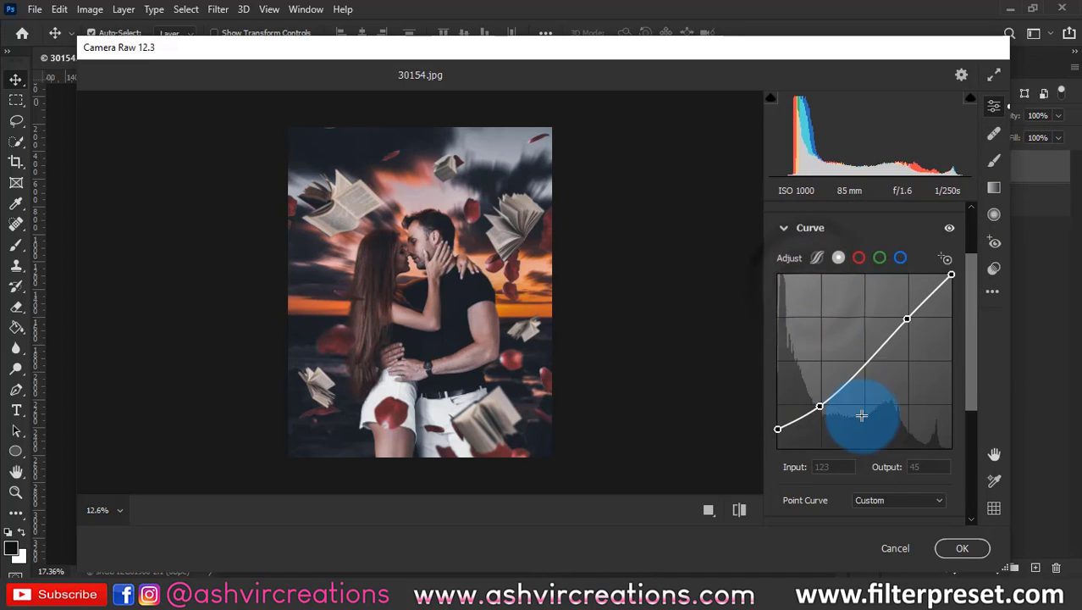
click(777, 434)
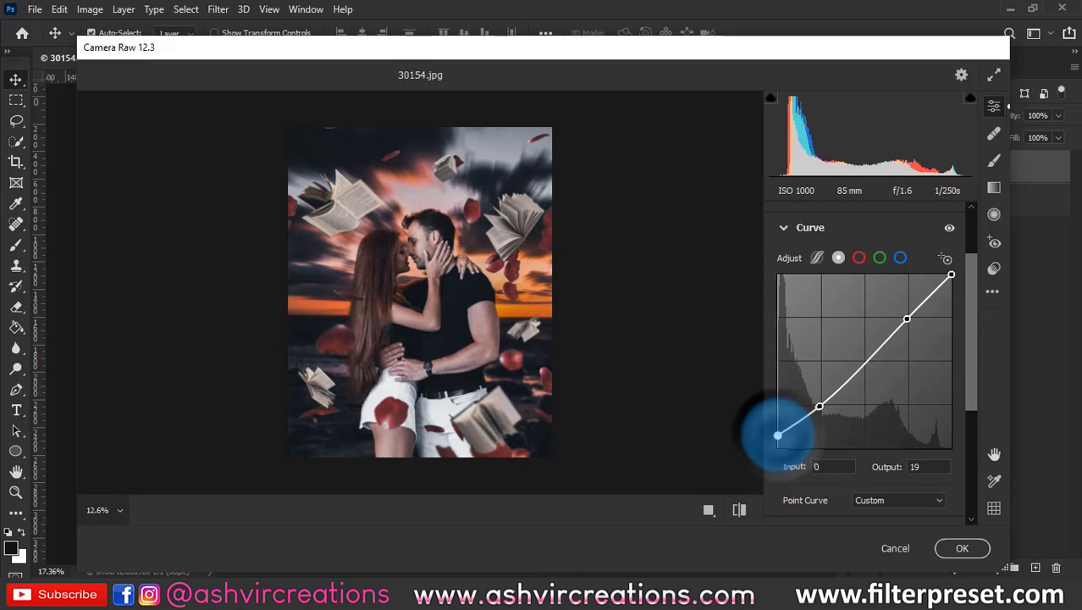
drag(466, 298, 446, 282)
drag(406, 323, 431, 339)
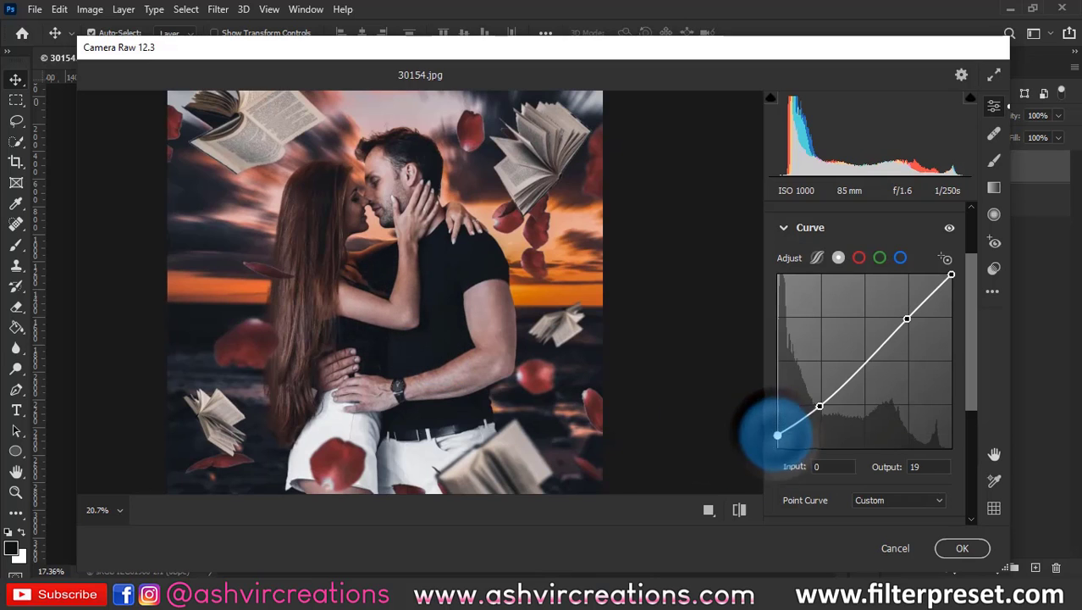
mouse_move(858, 357)
mouse_down()
mouse_move(872, 371)
mouse_move(866, 362)
mouse_up()
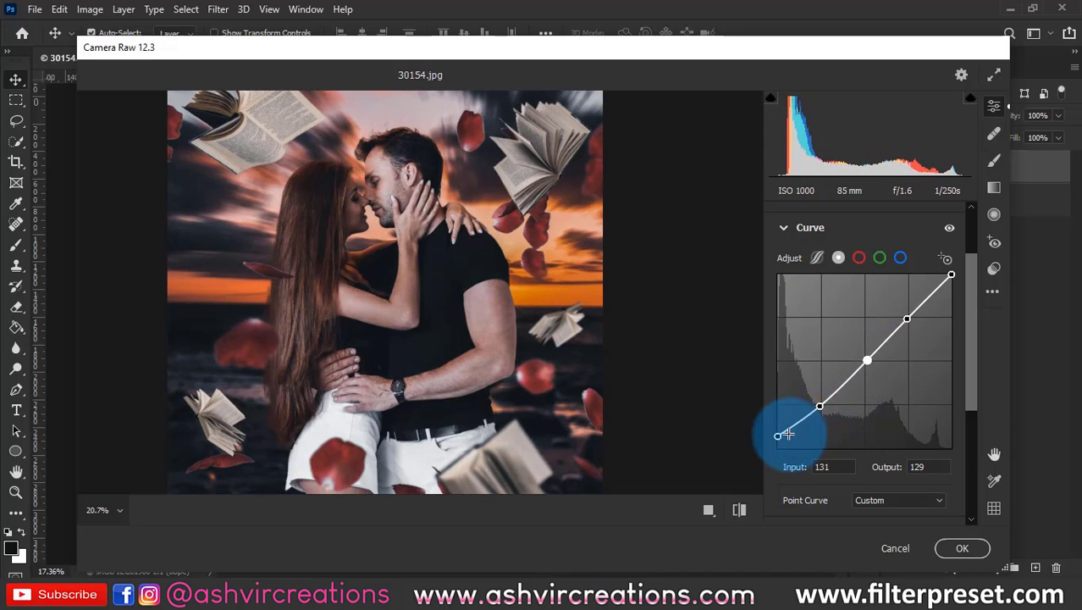
alt+click(420, 330)
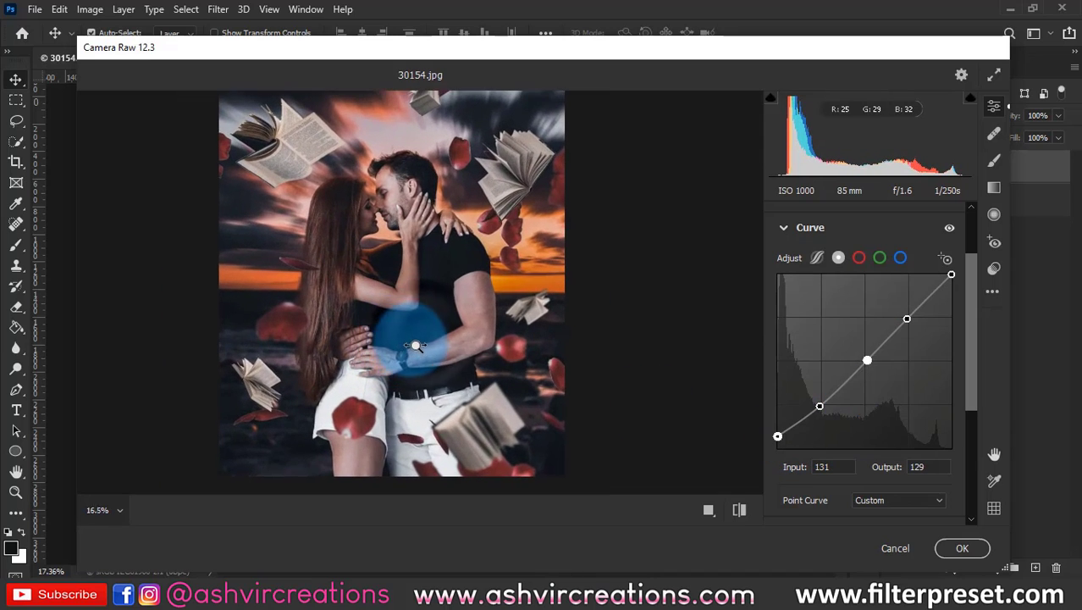
Step: Add a vignette with Vignetting -23, Midpoint 13 and Roundness -16, and apply the Camera Raw adjustments to the merged layer
scroll(939, 364, down, 5)
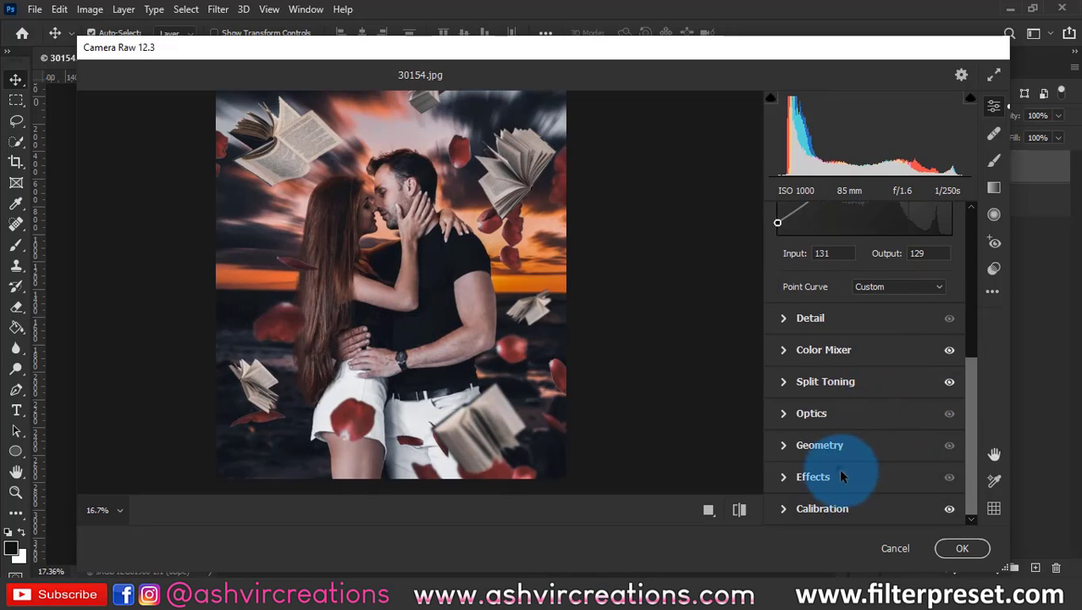
click(841, 477)
drag(843, 349, 838, 346)
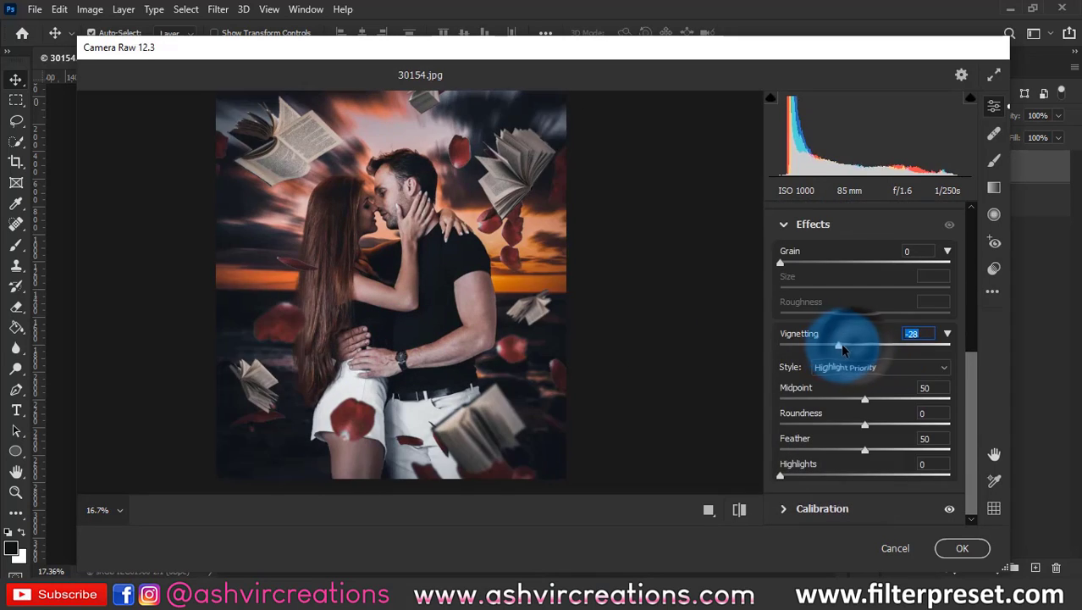
drag(864, 398, 801, 399)
drag(864, 425, 864, 452)
drag(779, 475, 751, 473)
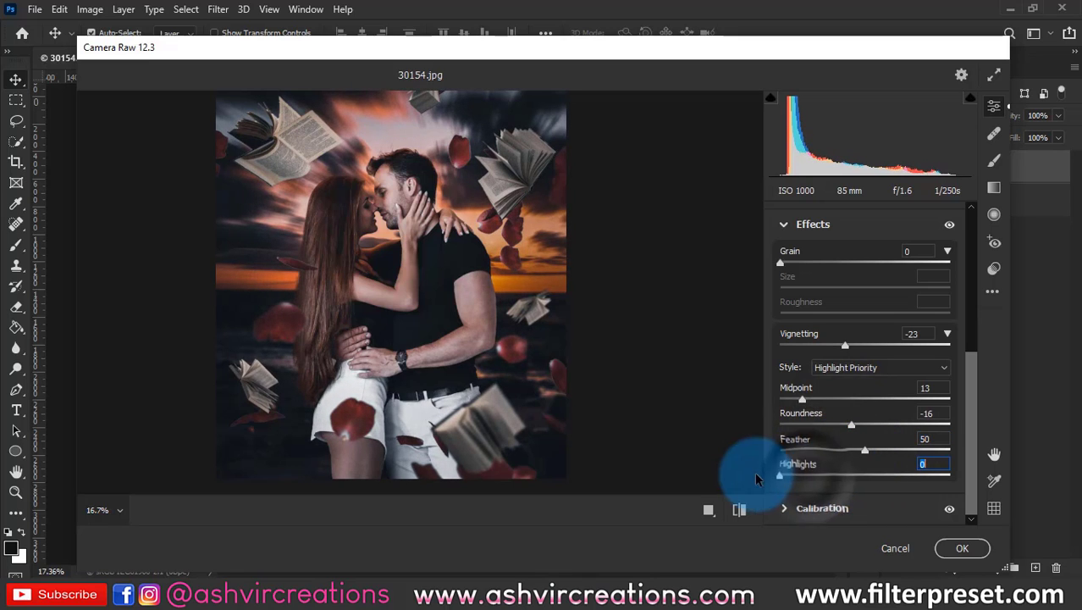
drag(451, 275, 406, 285)
alt+click(598, 360)
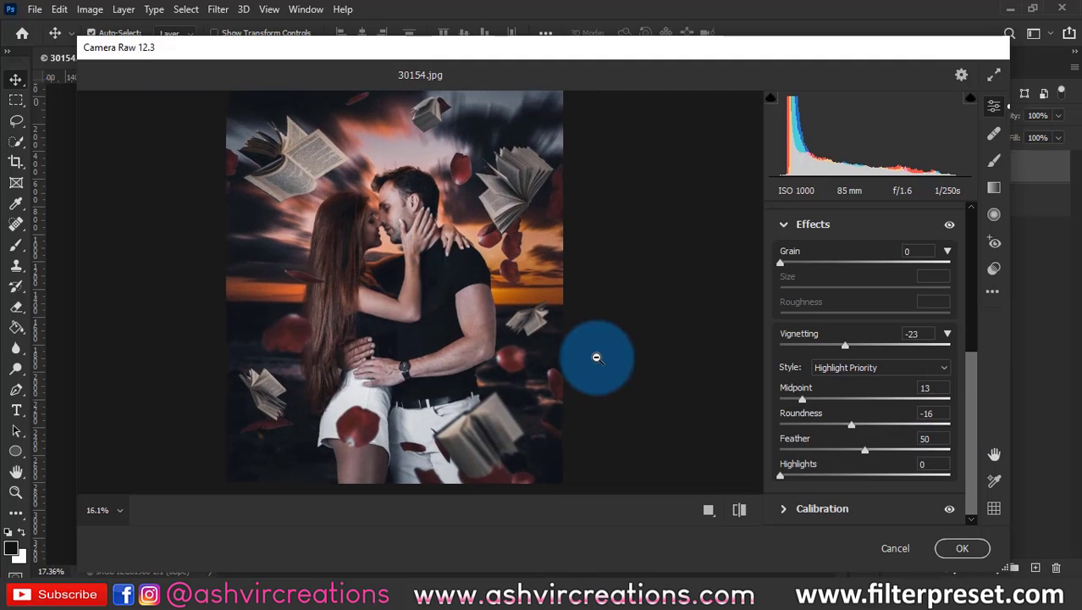
scroll(973, 267, up, 3)
click(962, 547)
click(396, 159)
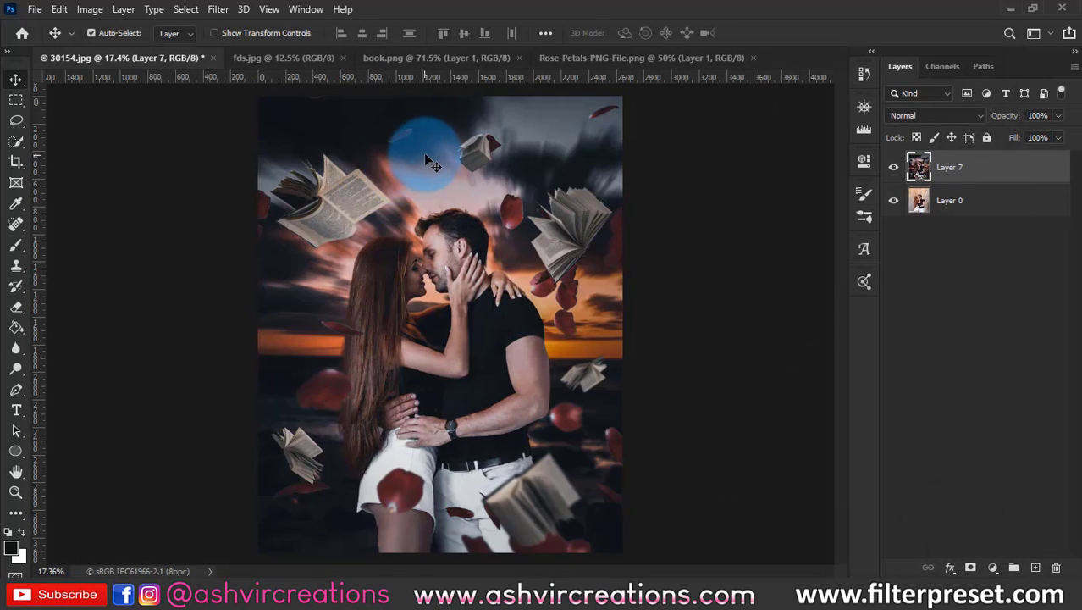
Step: Run the Camera Raw Filter again on Layer 7 with Texture +35 and Clarity +13
click(217, 10)
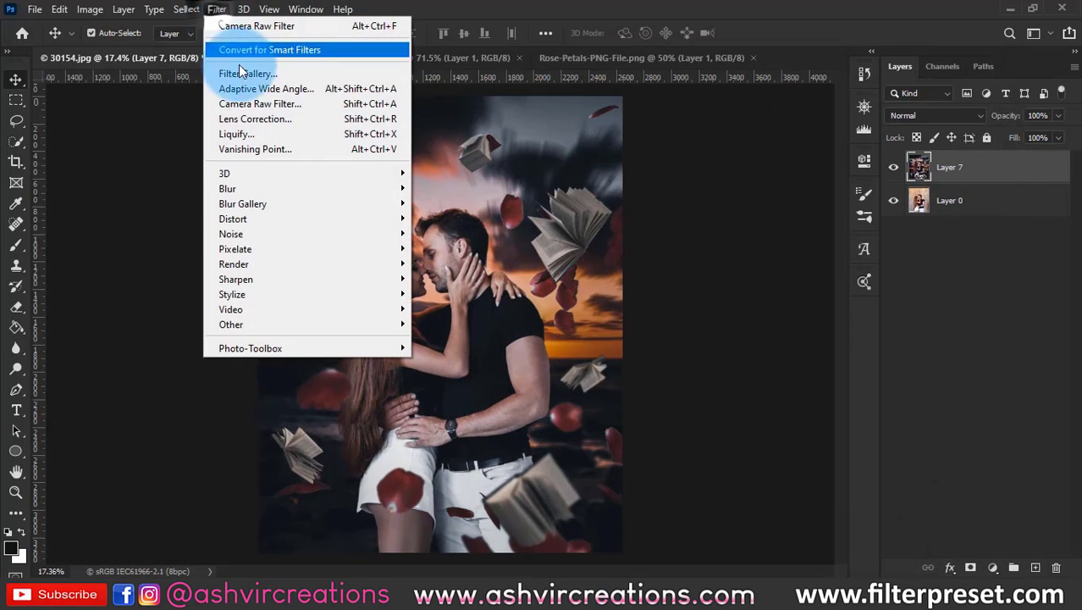
click(254, 104)
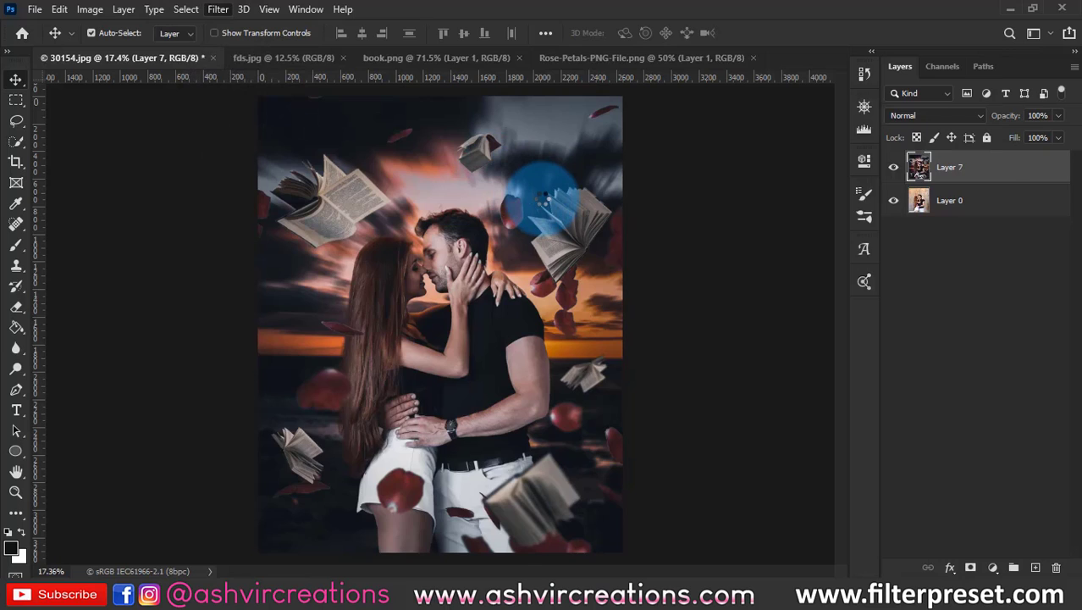
scroll(872, 296, up, 5)
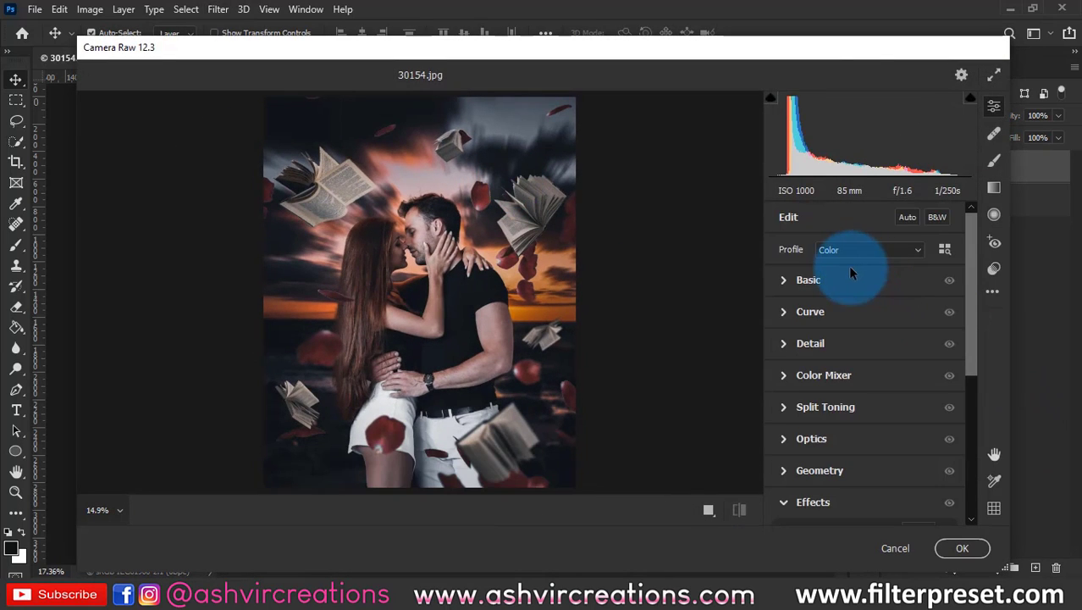
click(848, 280)
scroll(870, 363, down, 2)
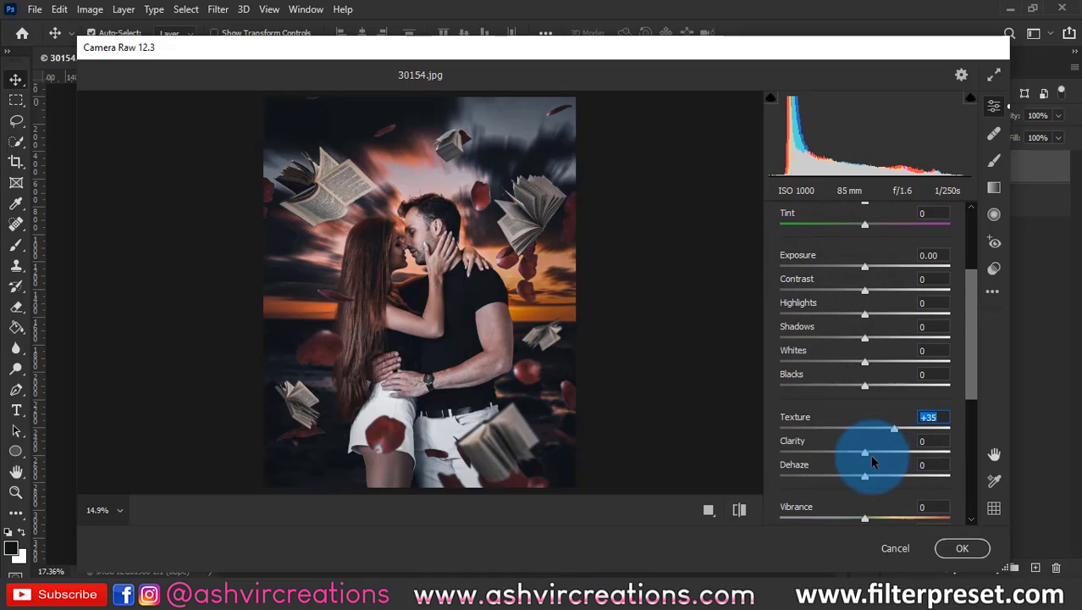
drag(877, 455, 894, 456)
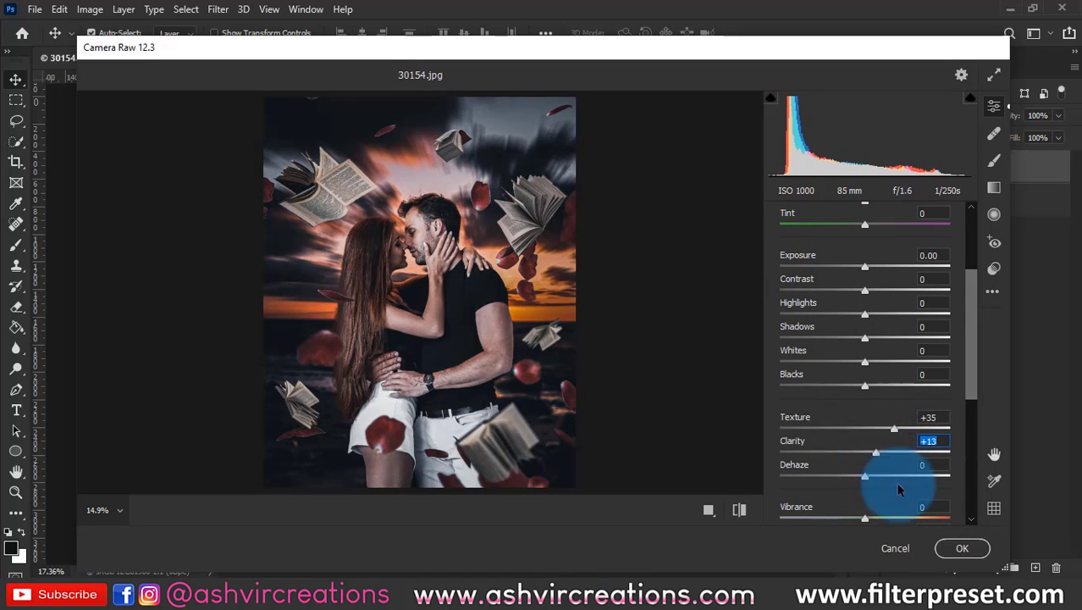
click(951, 550)
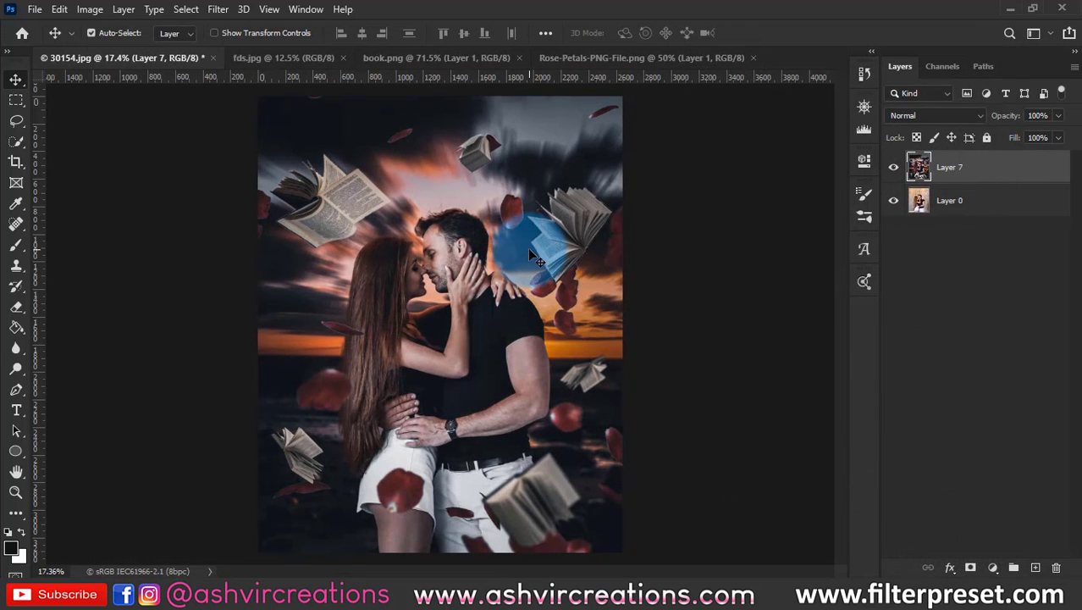
Step: Compare the finished composite with the original photo by toggling the visibility of Layer 7, and inspect the result up close
scroll(529, 255, down, 2)
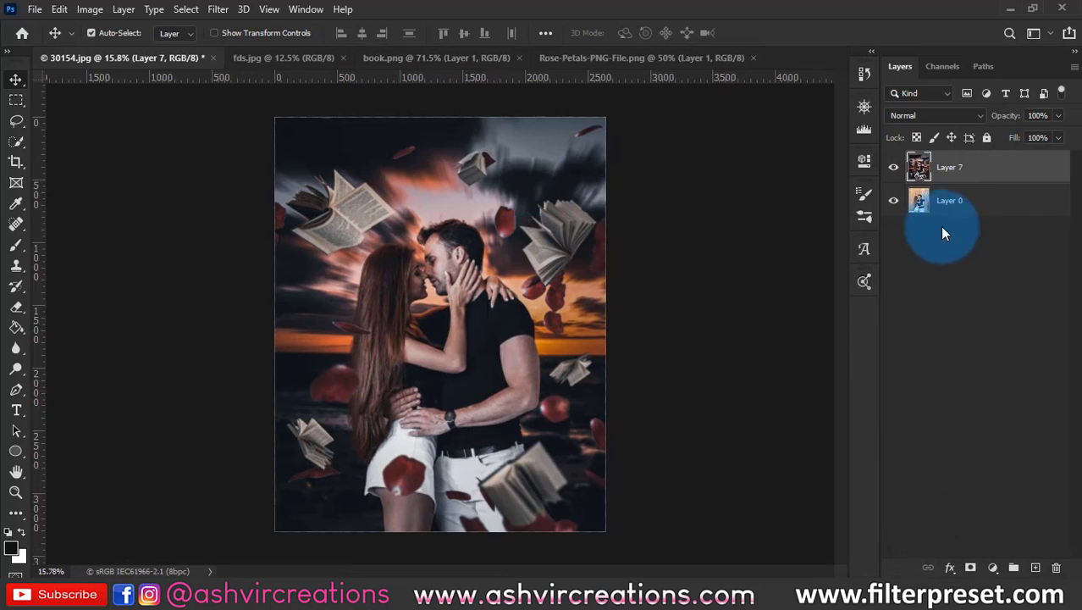
click(896, 169)
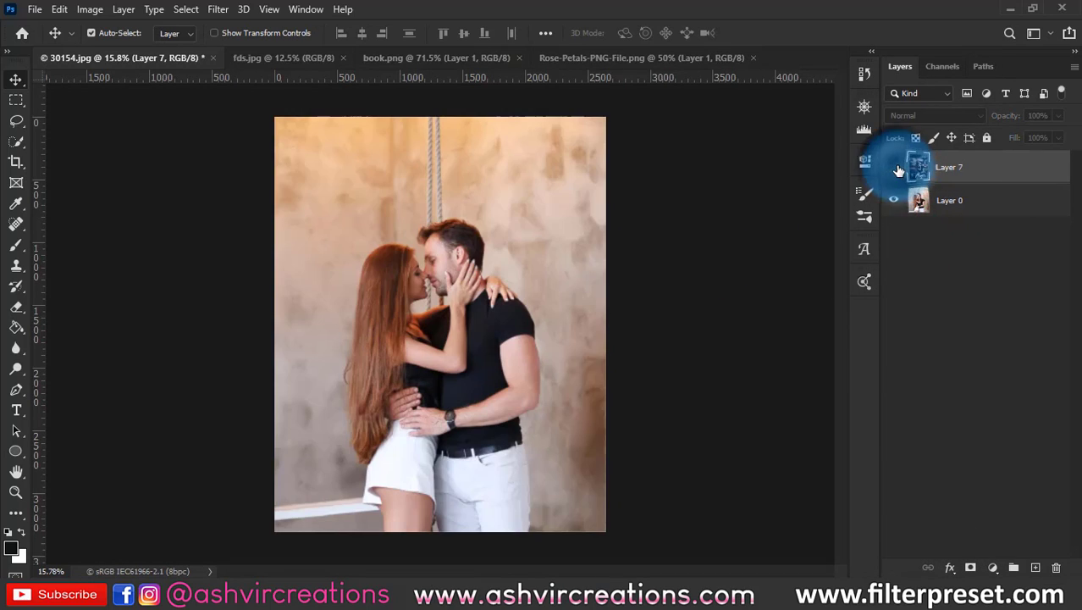
click(896, 168)
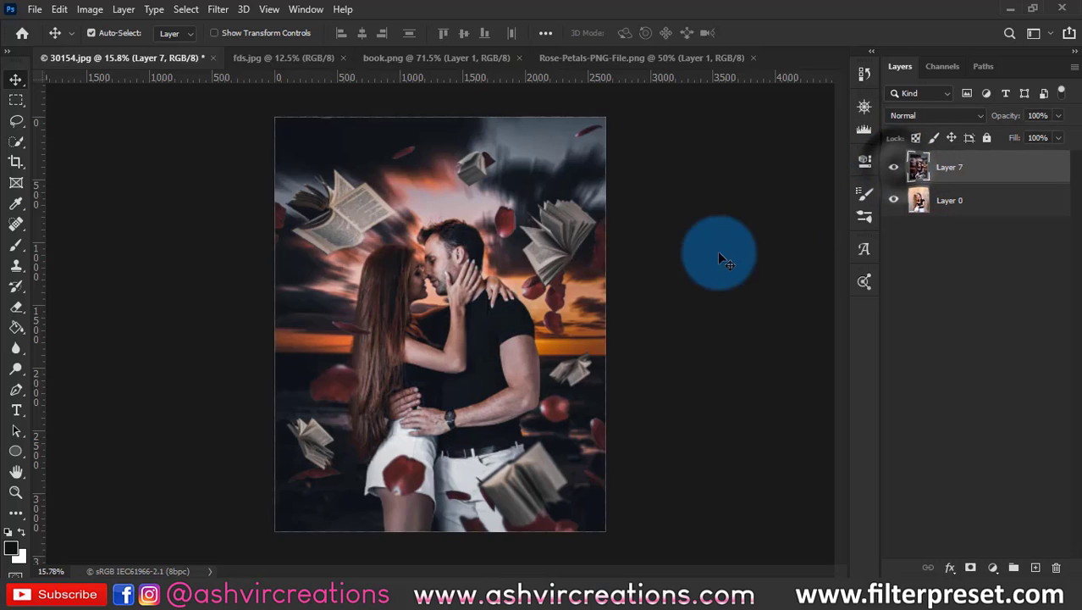
scroll(687, 292, up, 4)
scroll(653, 310, down, 4)
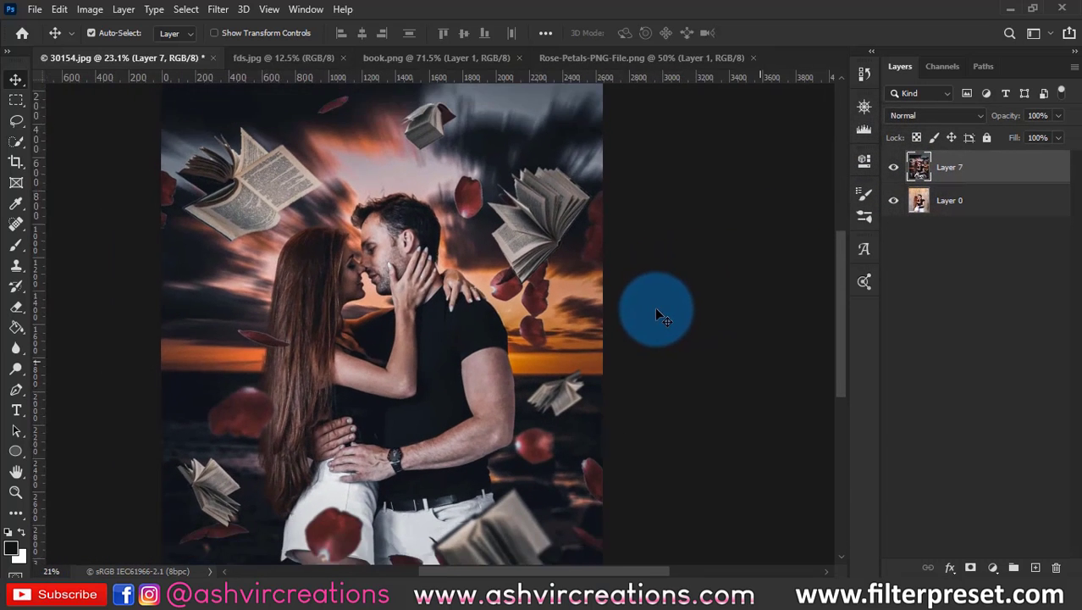
key(ctrl+0)
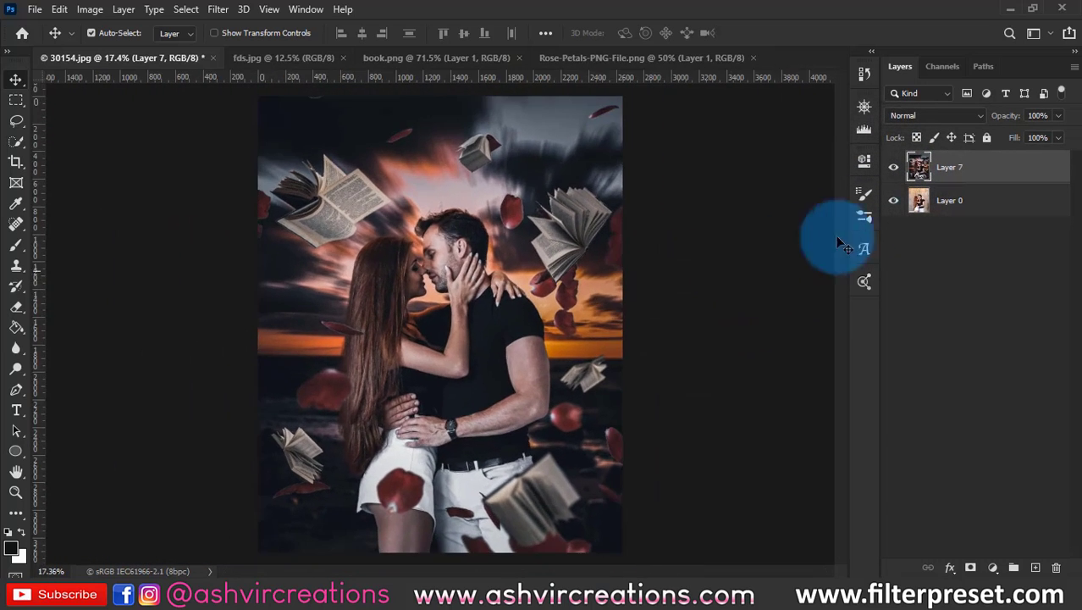
click(894, 169)
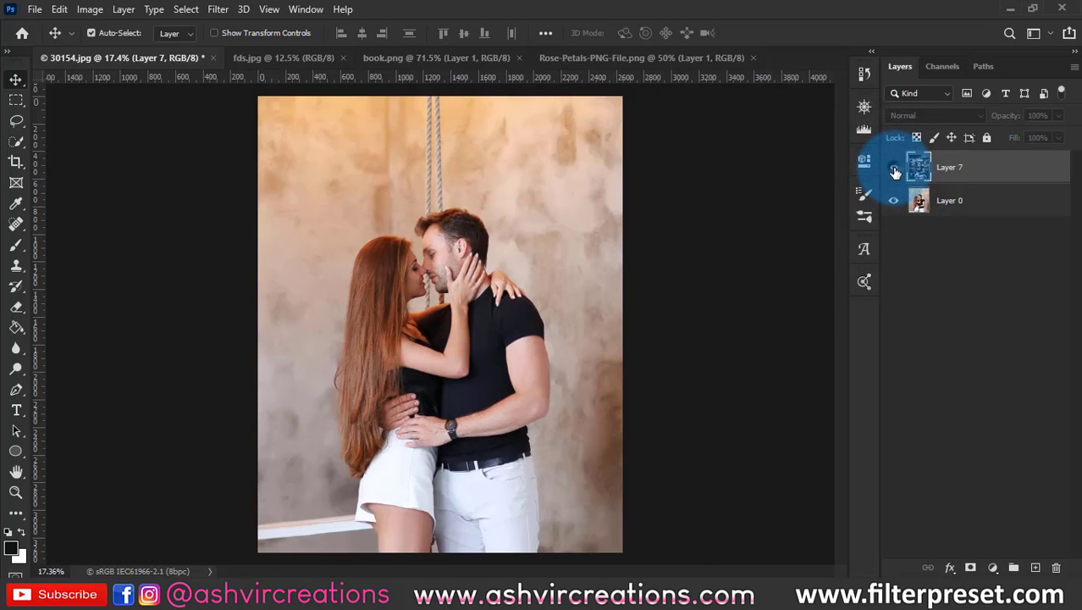
click(895, 171)
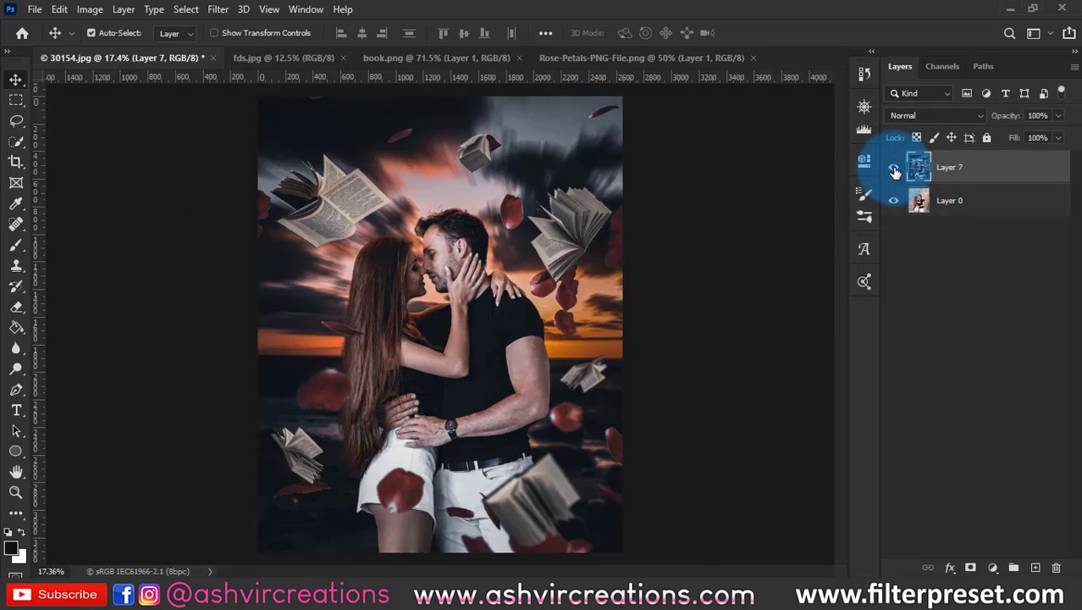
click(895, 170)
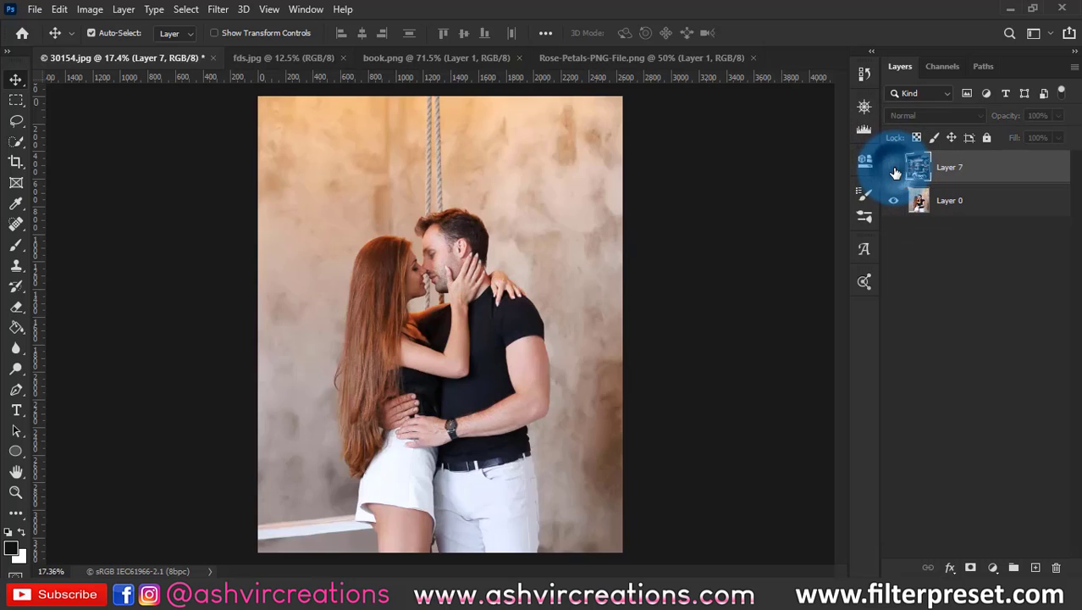
click(895, 171)
click(895, 171)
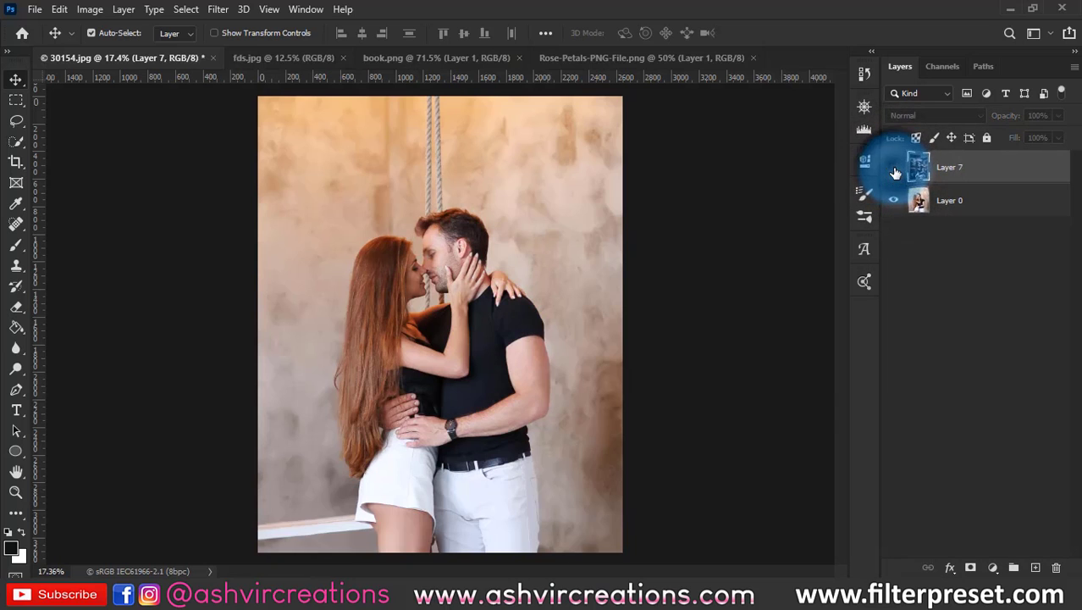
click(894, 171)
click(895, 172)
click(895, 172)
scroll(623, 300, up, 4)
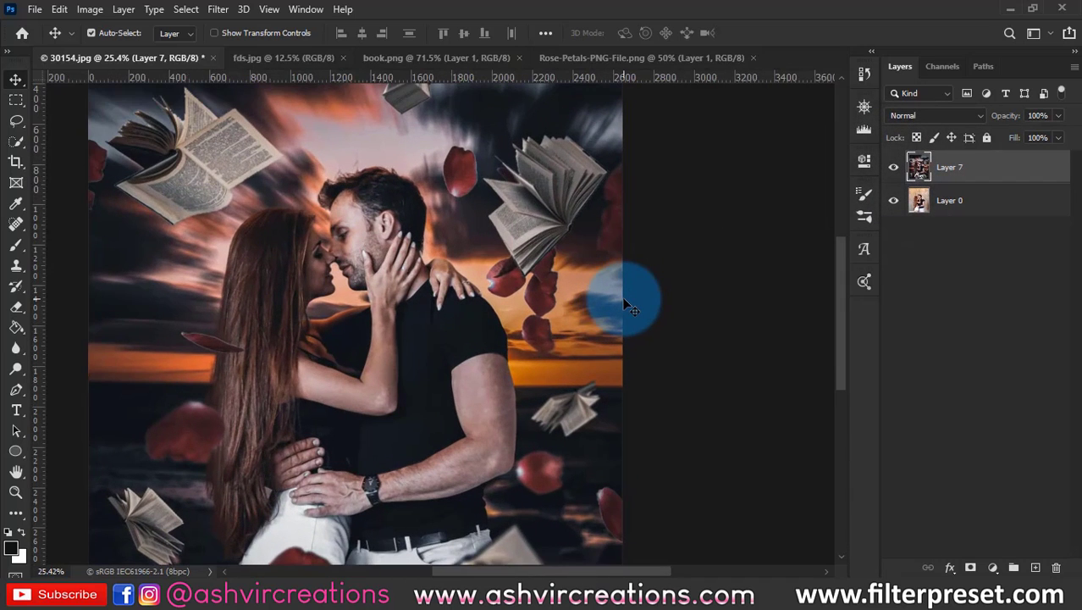
key(ctrl+0)
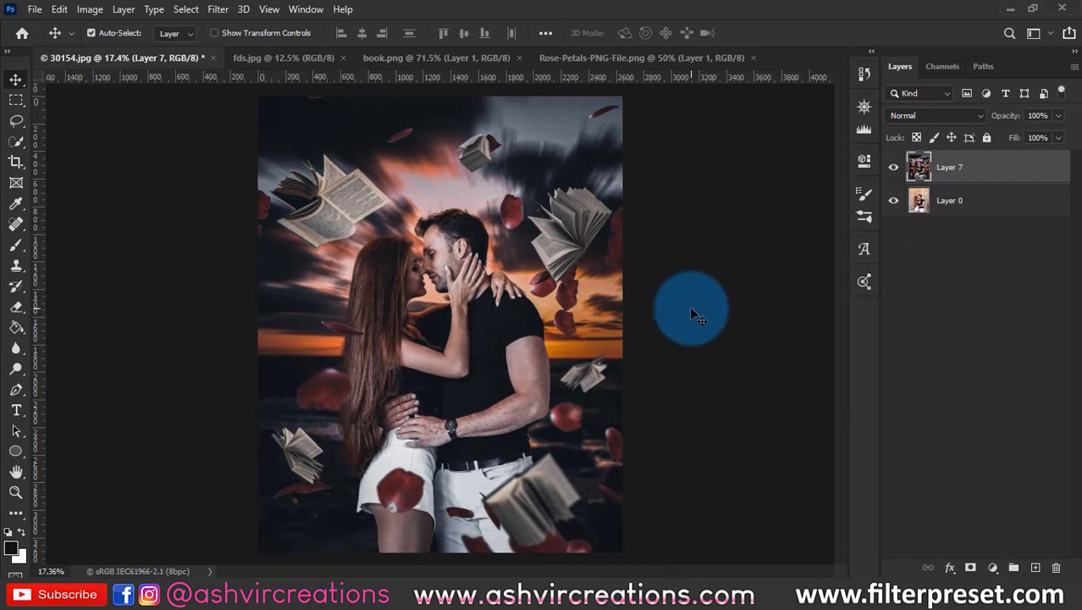